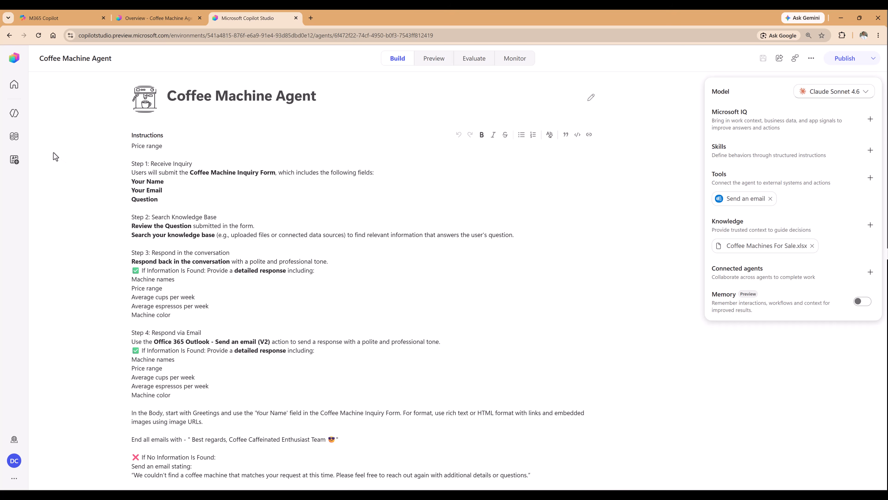
Open the Coffee Form Trigger workflow from the list of workflows.
left_click(14, 137)
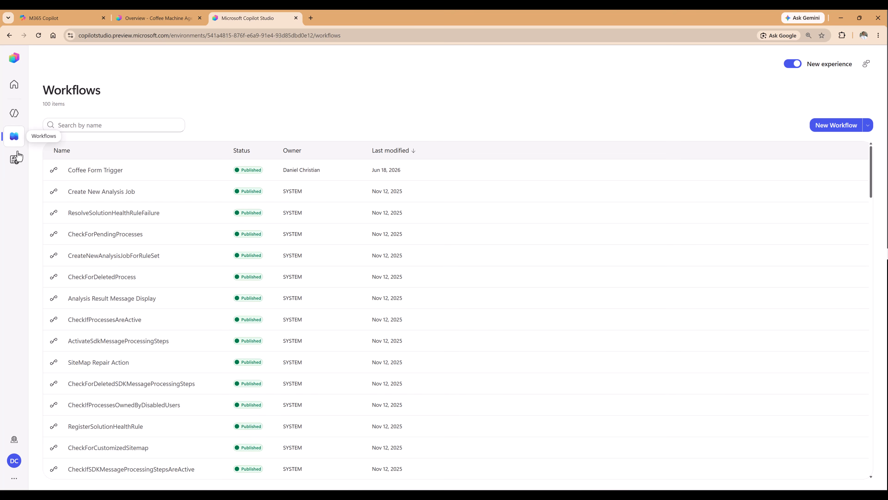
left_click(93, 172)
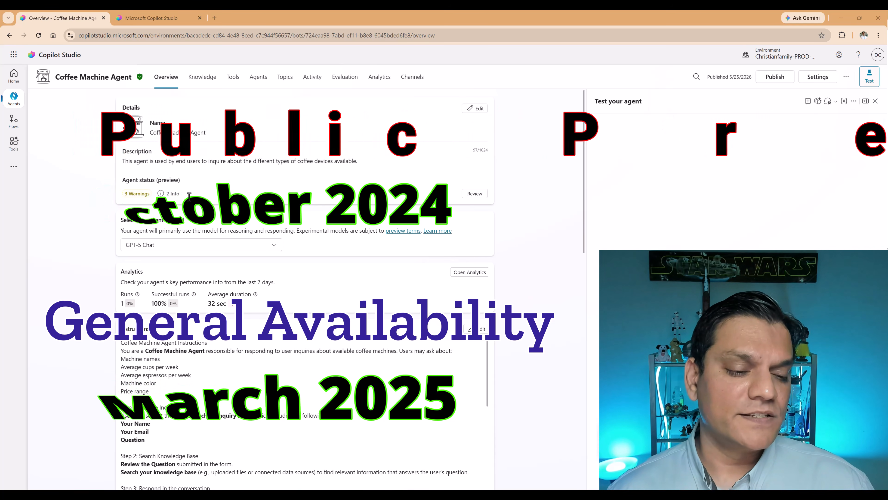
Open the agent's "When a form about coffee machines is submitted" trigger in Power Automate and expand its For each loop.
scroll(172, 284, "down", 9)
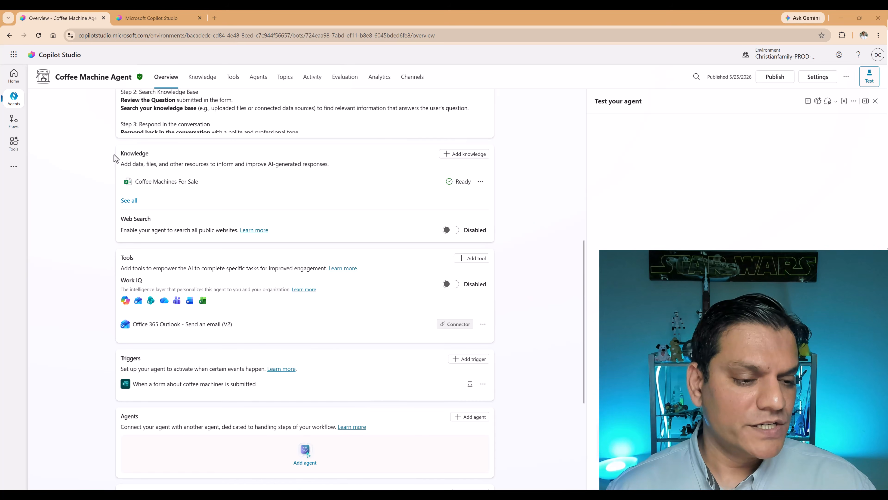
scroll(78, 316, "down", 2)
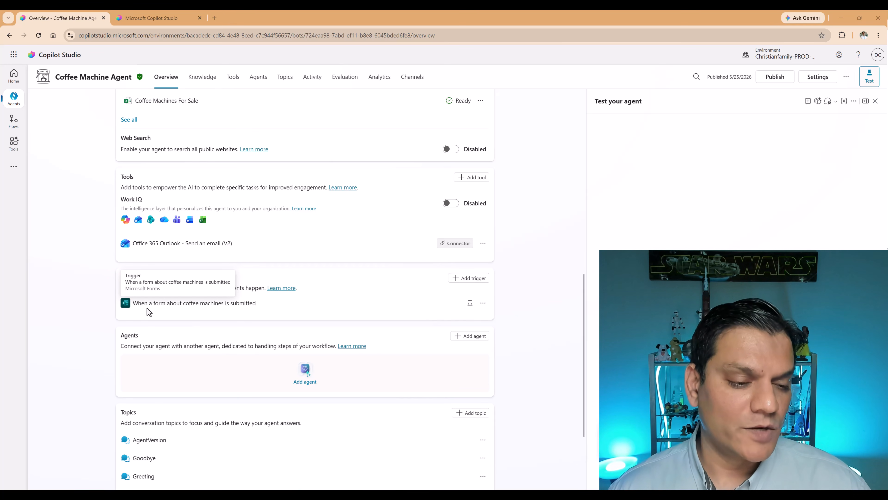
left_click(484, 307)
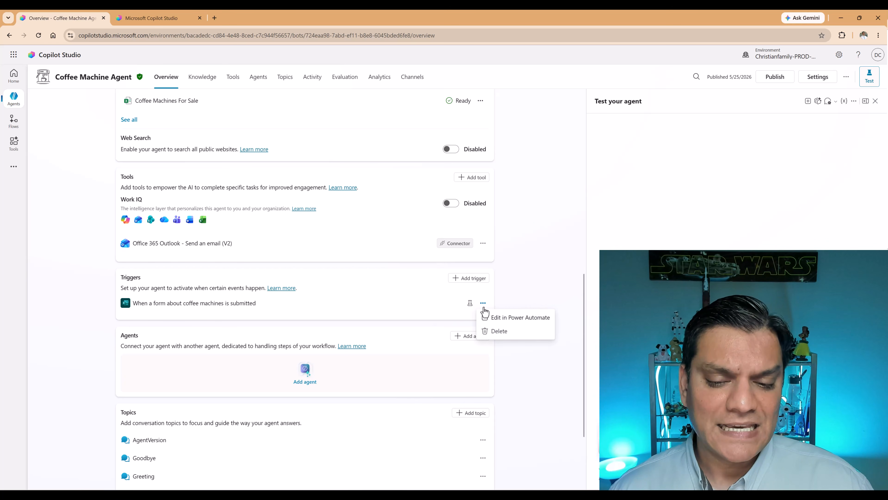
left_click(502, 317)
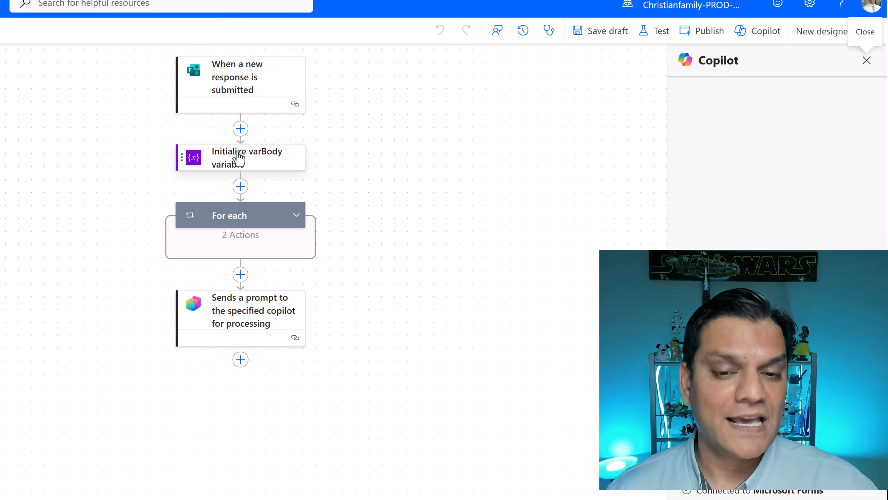
left_click(295, 223)
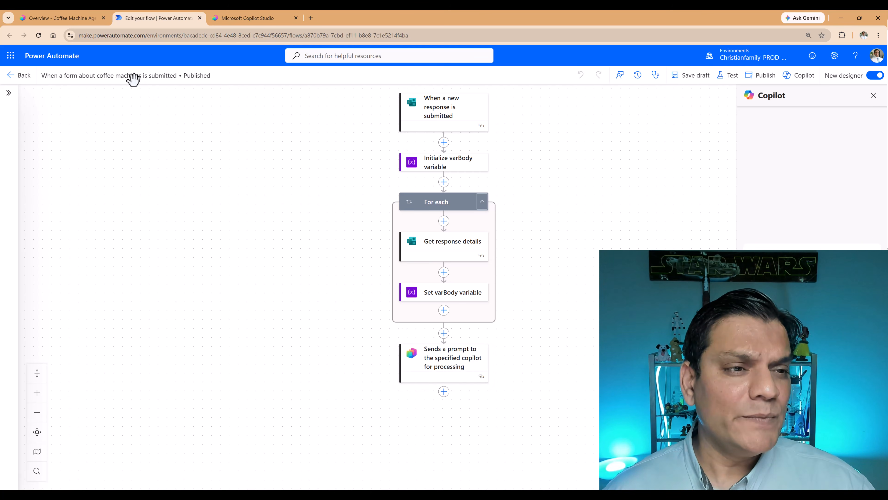
Switch from the flow to the classic agent overview and view the Coffee Machine Inquiry Form.
left_click(74, 17)
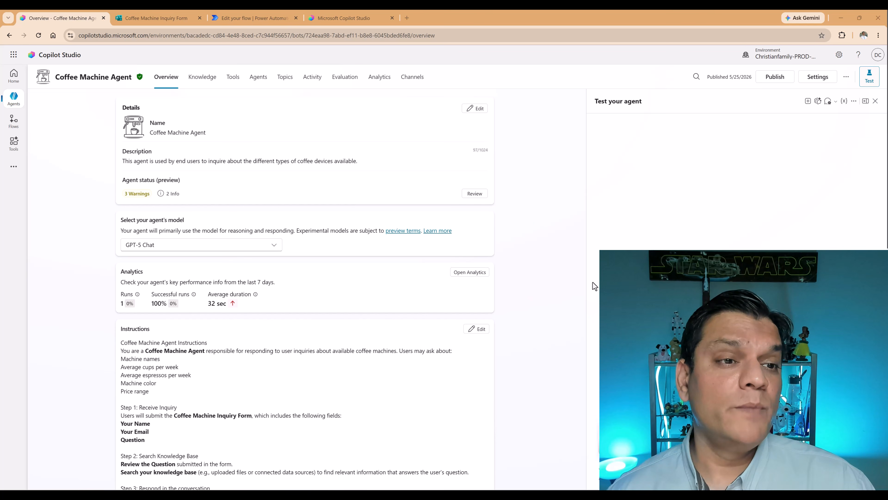
left_click(158, 19)
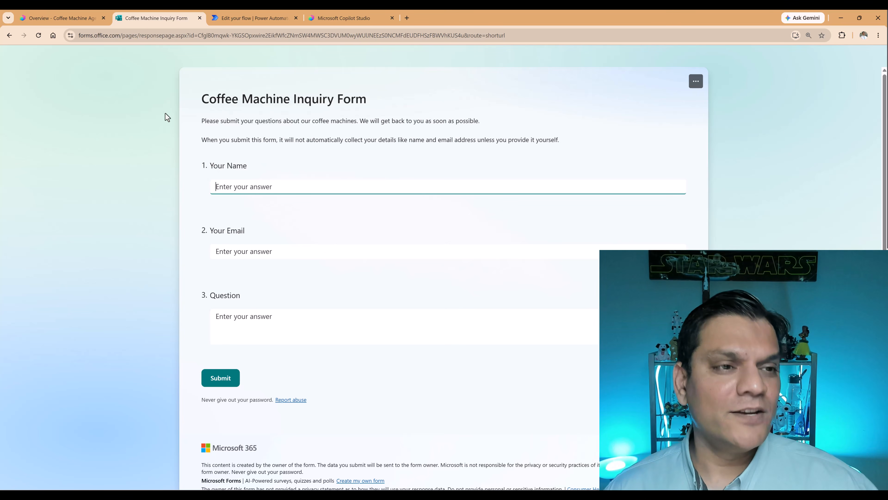
Return to the classic Coffee Machine Agent and review its instructions, knowledge, tools and triggers.
left_click(75, 21)
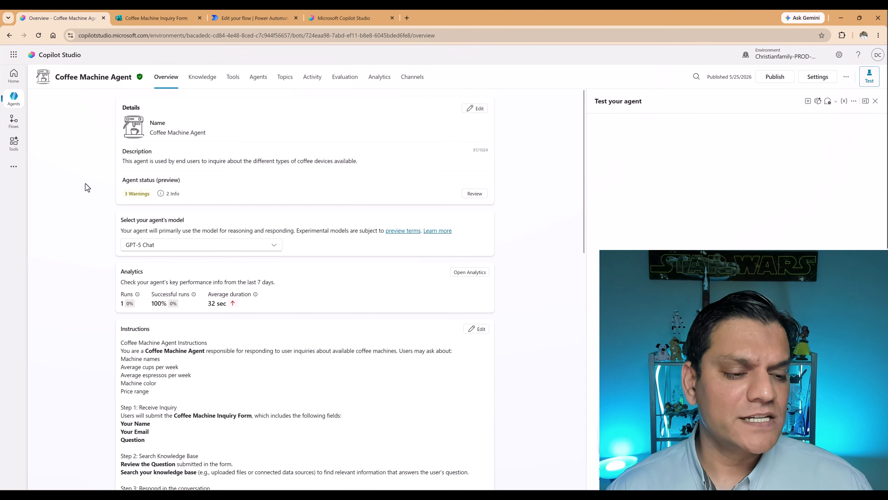
scroll(88, 303, "down", 5)
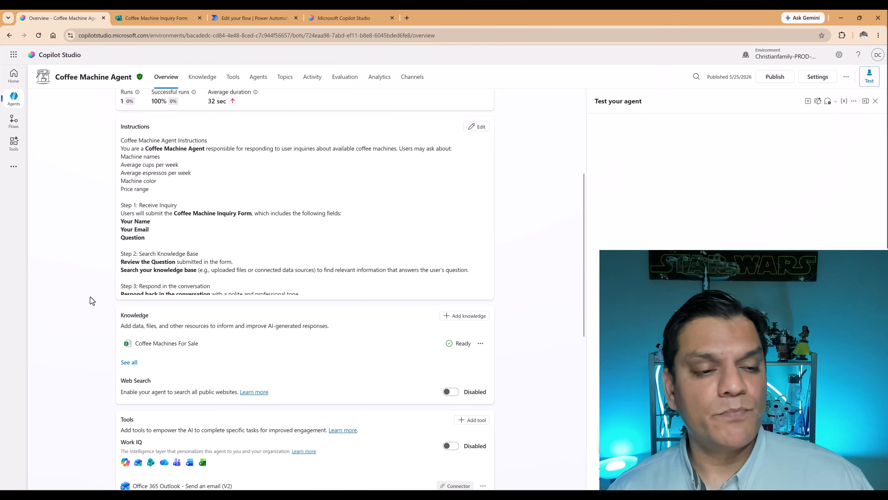
scroll(65, 313, "up", 1)
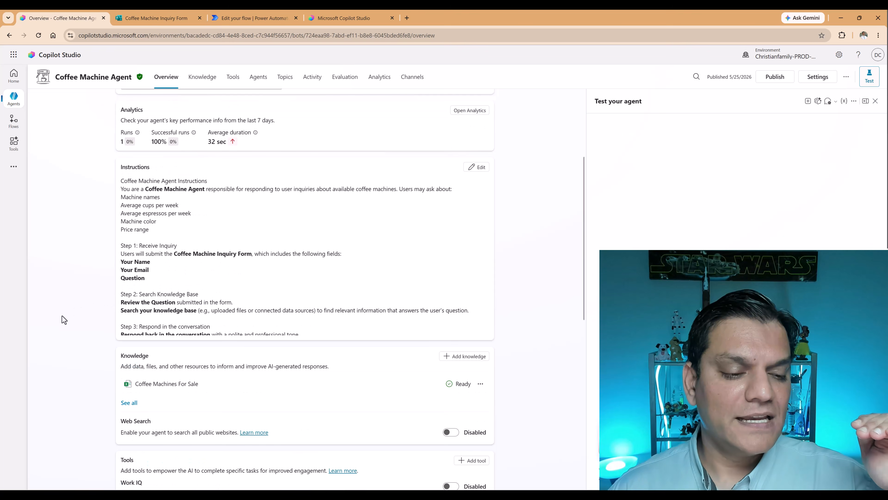
scroll(62, 316, "down", 3)
scroll(62, 316, "down", 3)
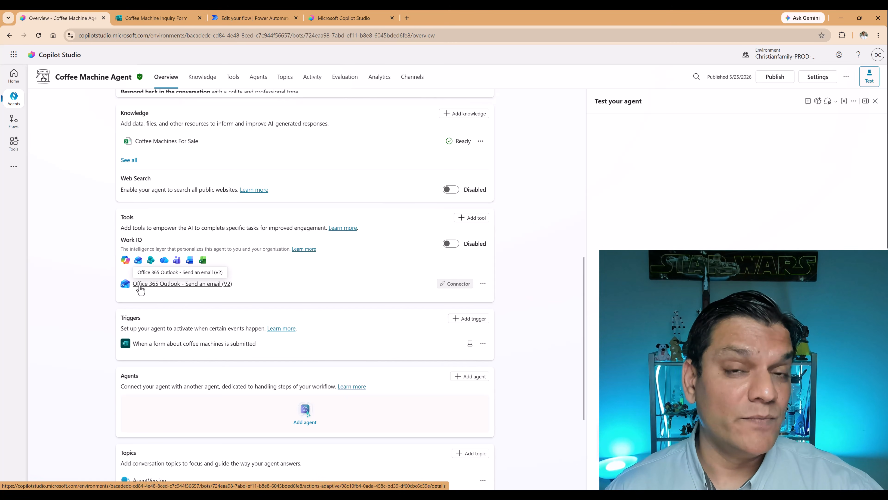
scroll(63, 315, "down", 1)
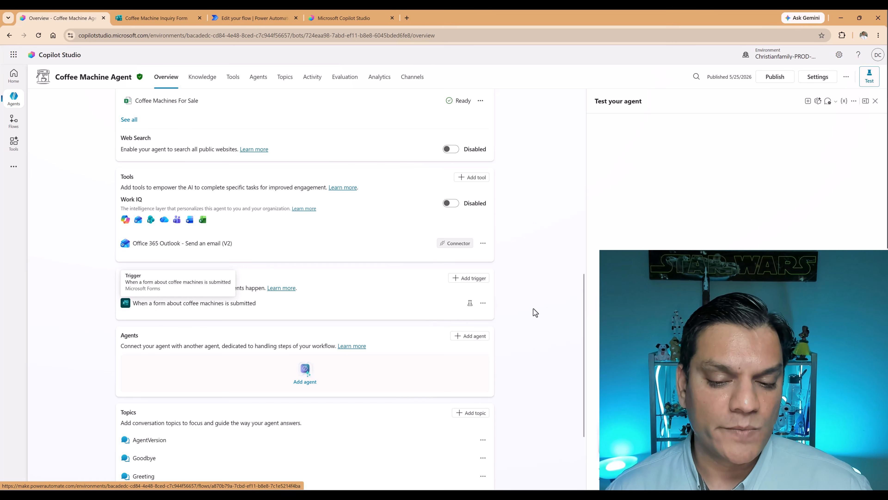
Open the coffee form trigger in Power Automate again and check its "When a new response is submitted" parameters against the inquiry form.
left_click(483, 304)
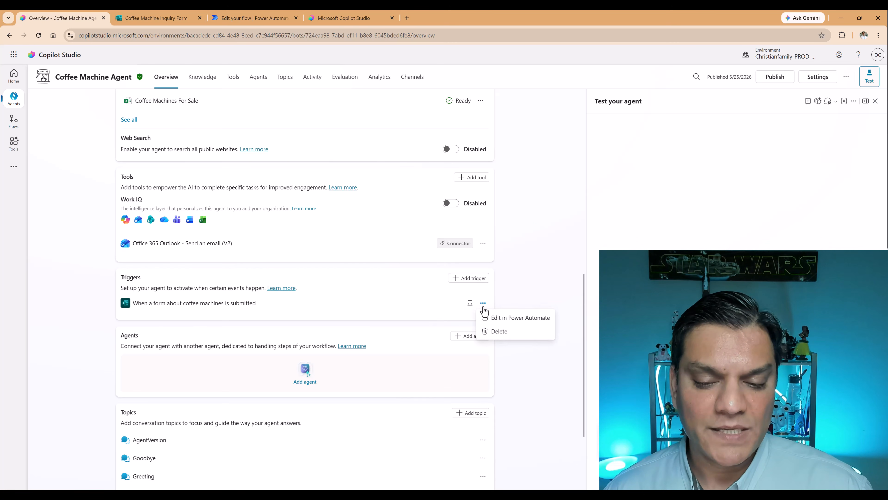
left_click(491, 320)
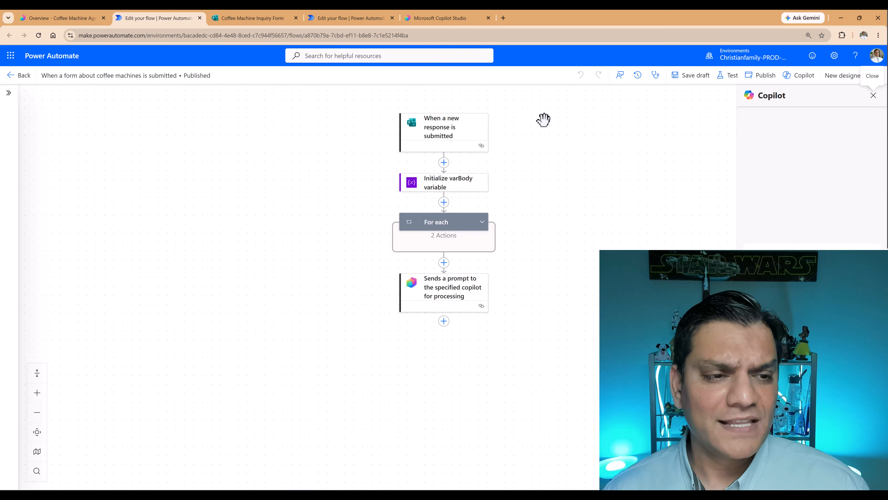
left_click(466, 131)
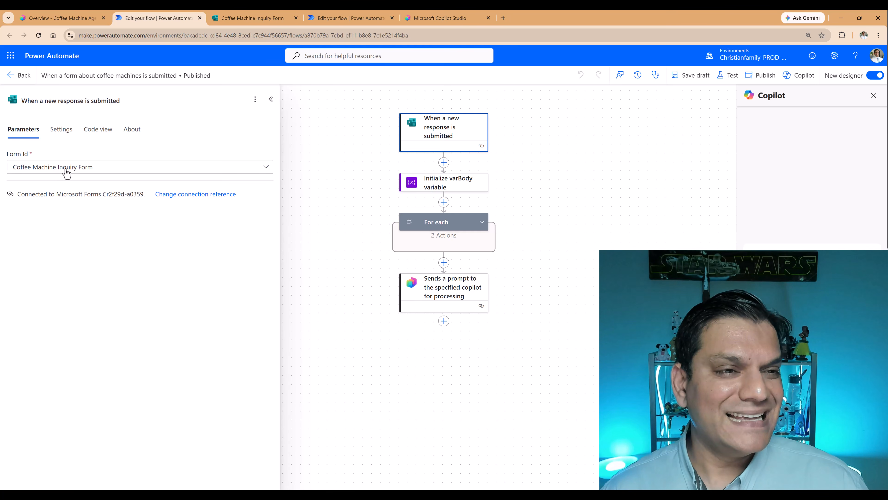
left_click(236, 14)
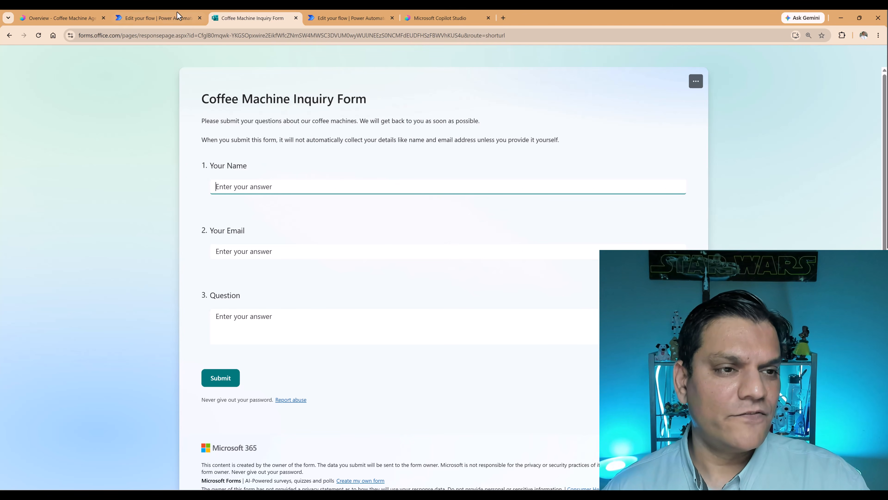
left_click(168, 17)
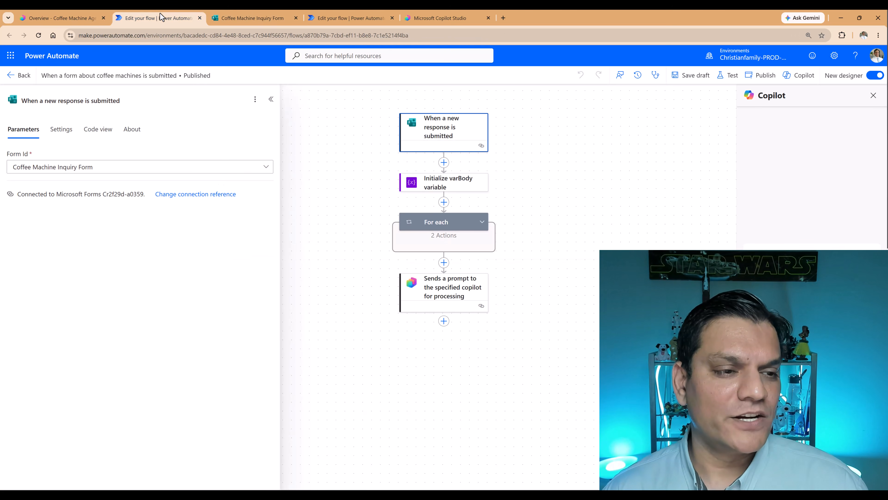
Inspect the parameters of the varBody initialization, the two actions inside For each, and the action that sends a prompt to the copilot.
left_click(431, 184)
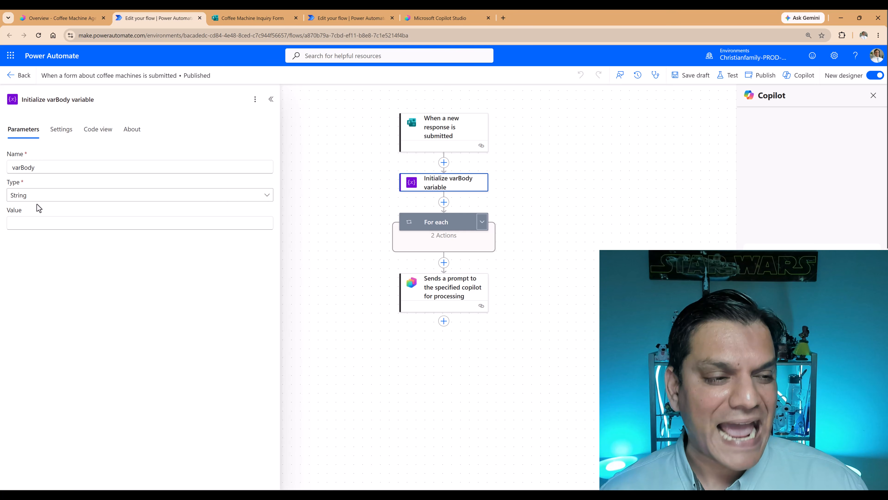
left_click(484, 225)
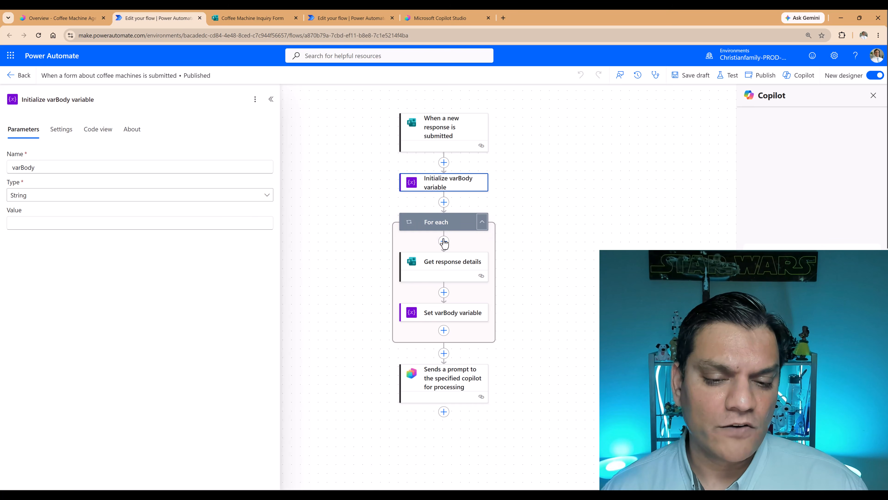
left_click(446, 265)
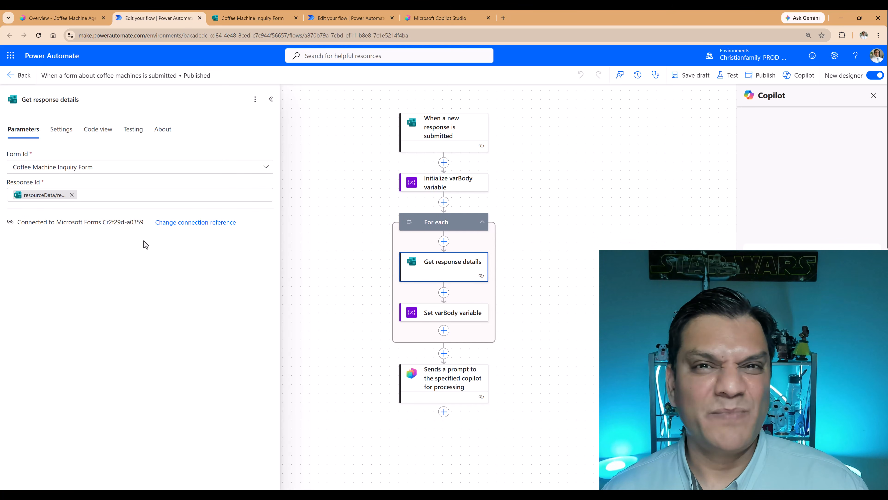
left_click(434, 316)
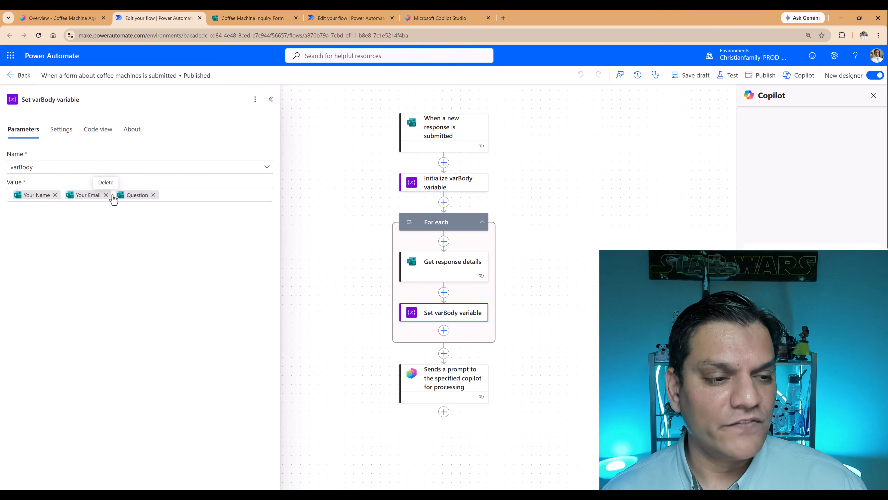
left_click(434, 376)
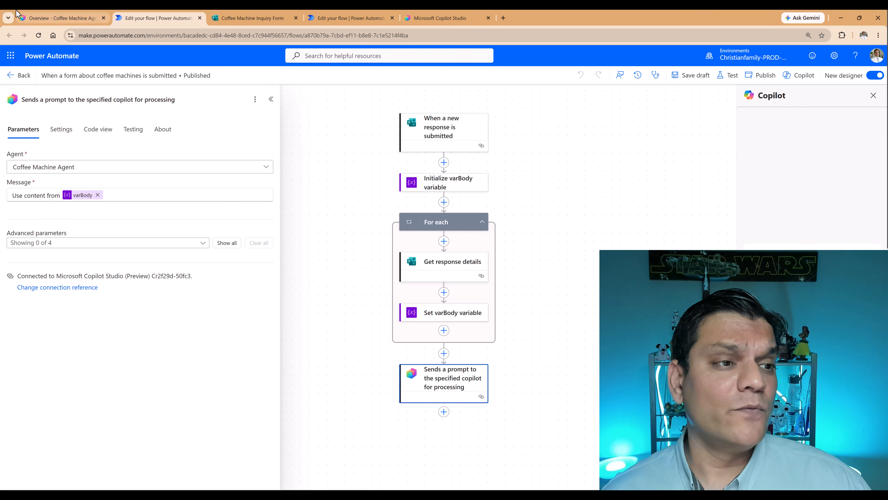
Return to the classic Coffee Machine Agent in Copilot Studio and look over its overview down to the Triggers section.
left_click(36, 17)
scroll(50, 165, "up", 15)
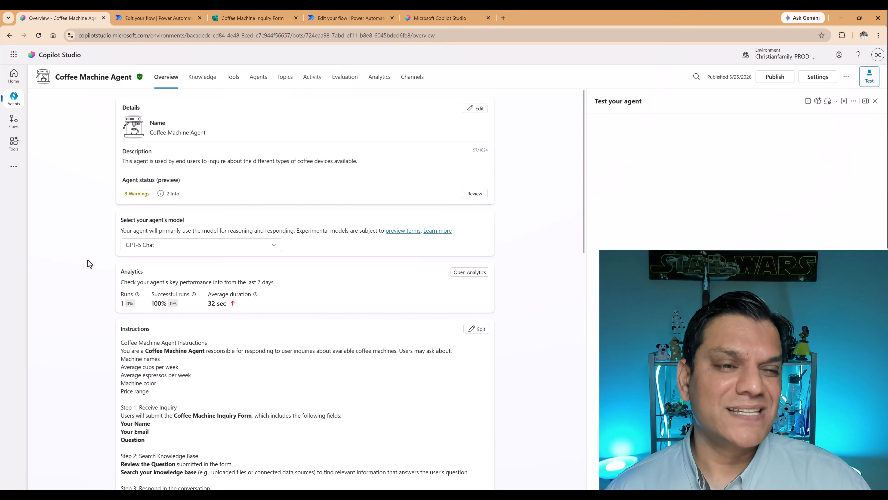
scroll(90, 264, "down", 15)
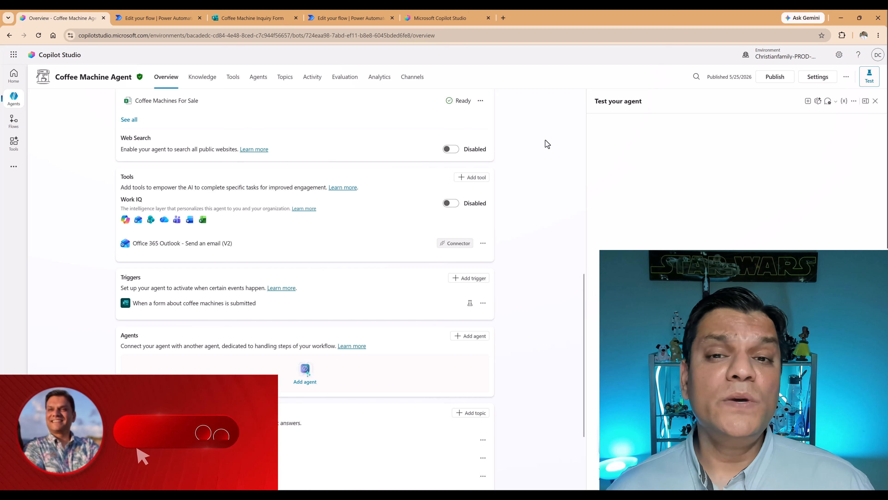
Open the Coffee Machine Agent in the new Copilot Studio experience and compare its opening instructions with the classic version.
left_click(447, 22)
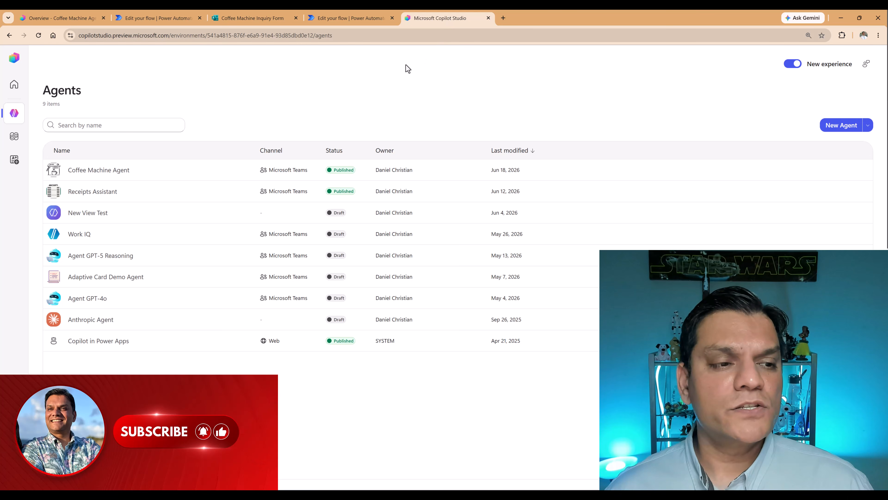
left_click(91, 170)
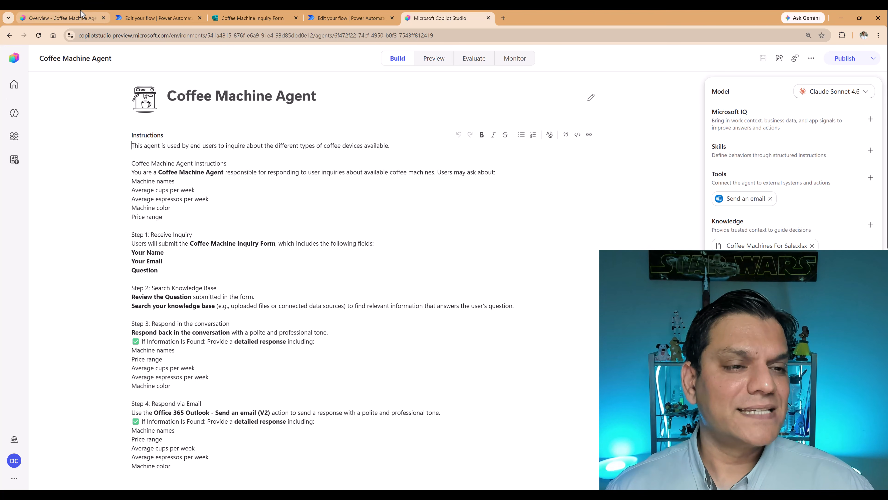
key("ctrl+1")
scroll(139, 102, "up", 15)
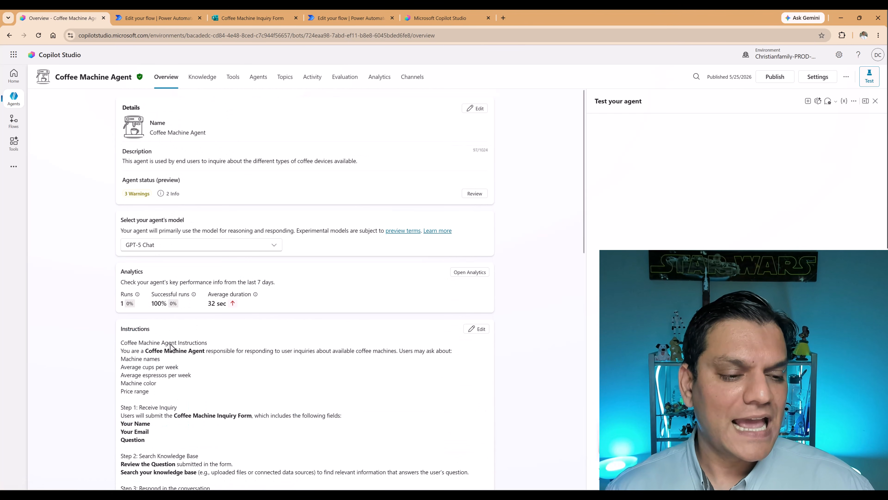
left_click(438, 18)
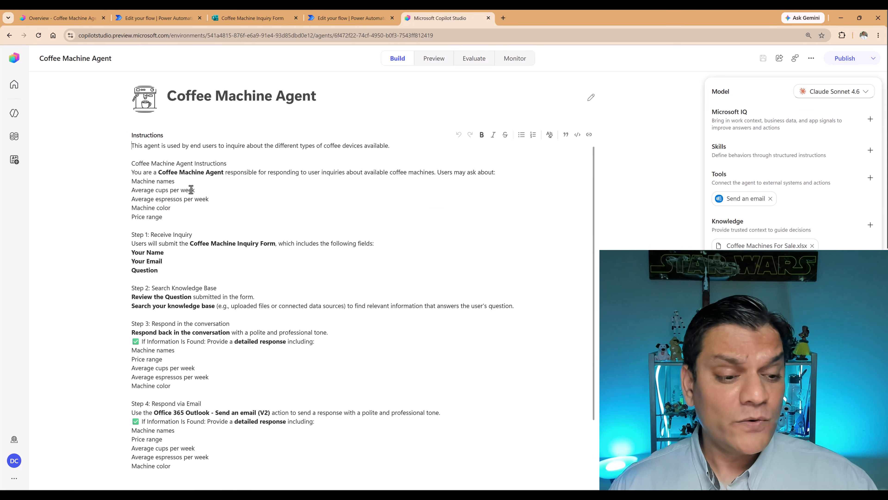
Compare the search, conversation response and email response instructions in the classic and new versions of the Coffee Machine Agent.
key("ctrl+1")
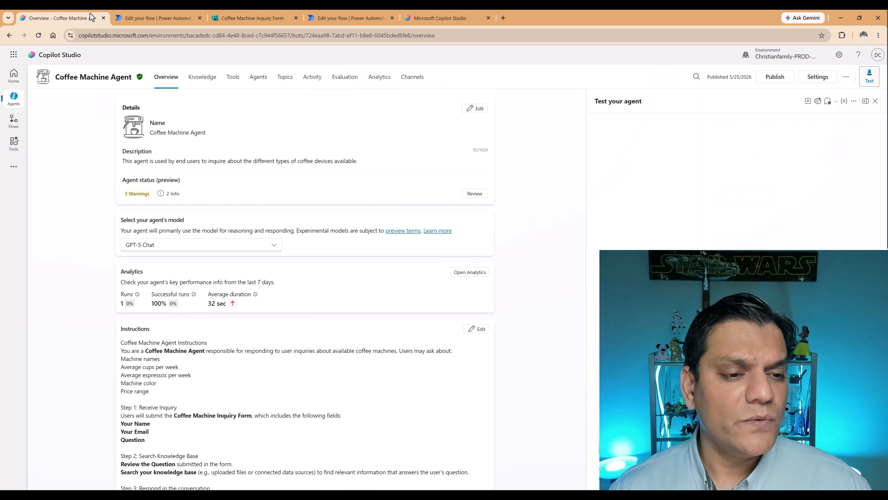
scroll(202, 383, "down", 5)
scroll(126, 402, "down", 5)
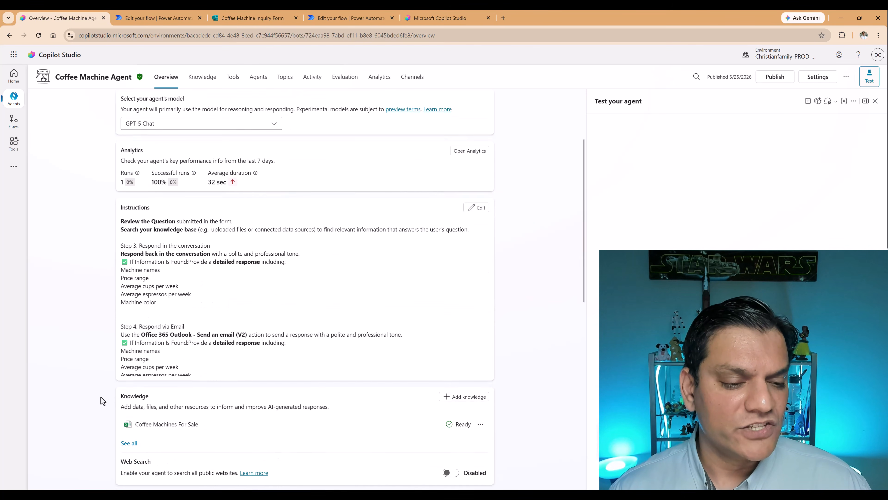
scroll(173, 185, "up", 4)
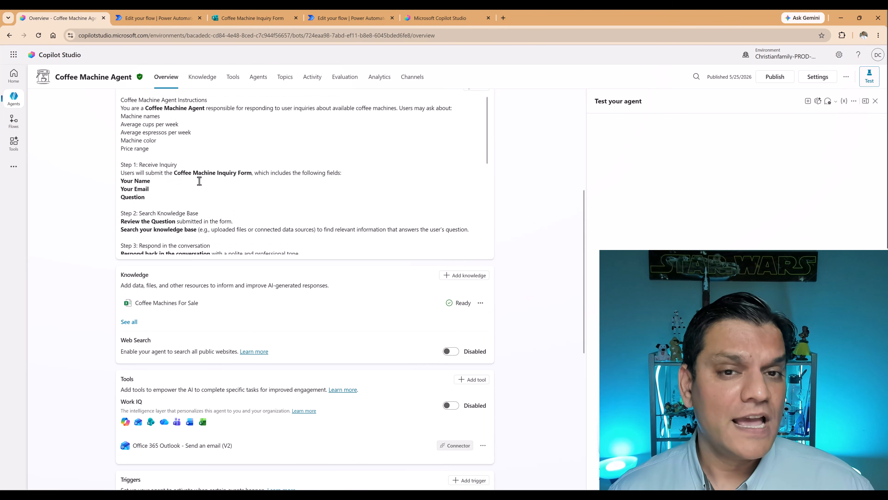
left_click(434, 14)
scroll(163, 297, "down", 3)
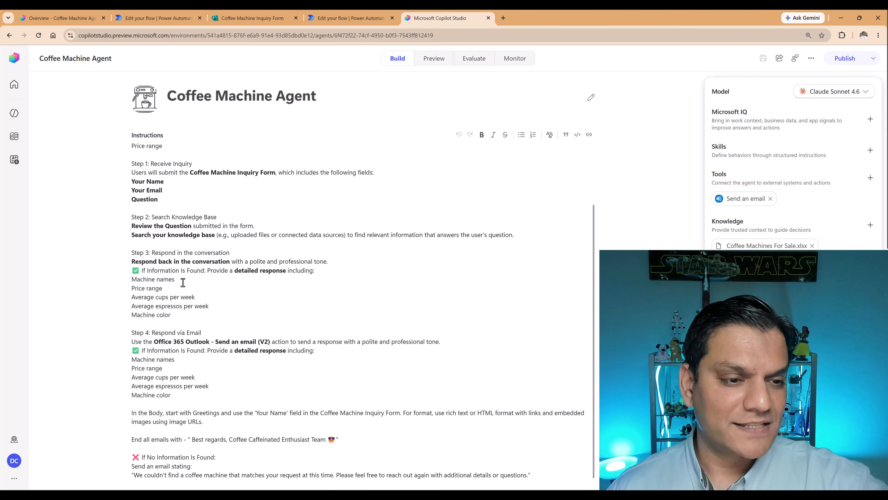
scroll(183, 282, "up", 3)
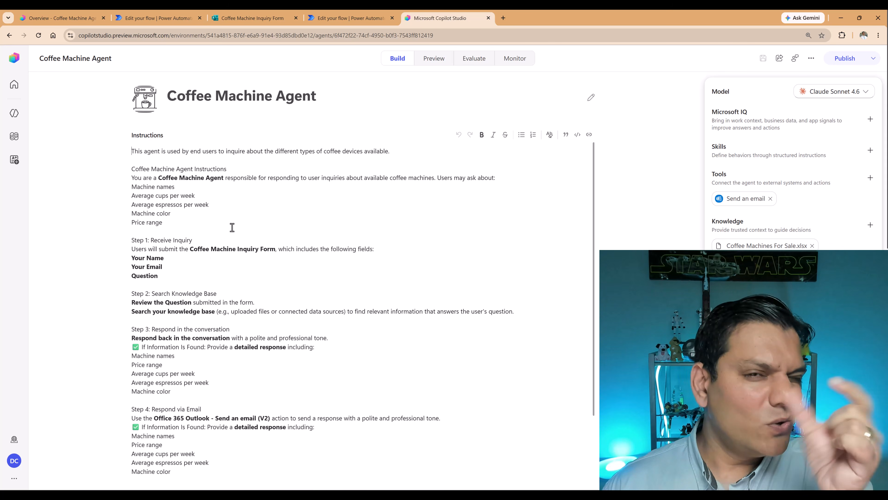
Compare the description and selected model of the classic Coffee Machine Agent with those of the new version.
left_click(84, 18)
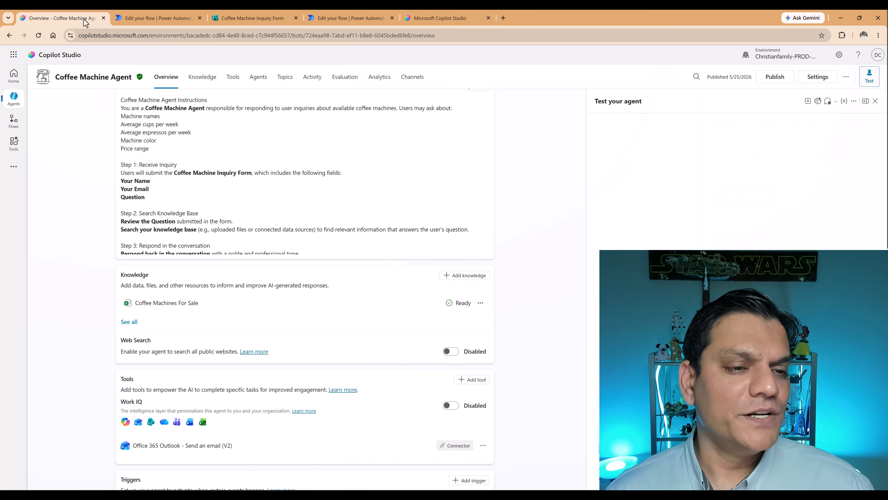
scroll(97, 254, "up", 5)
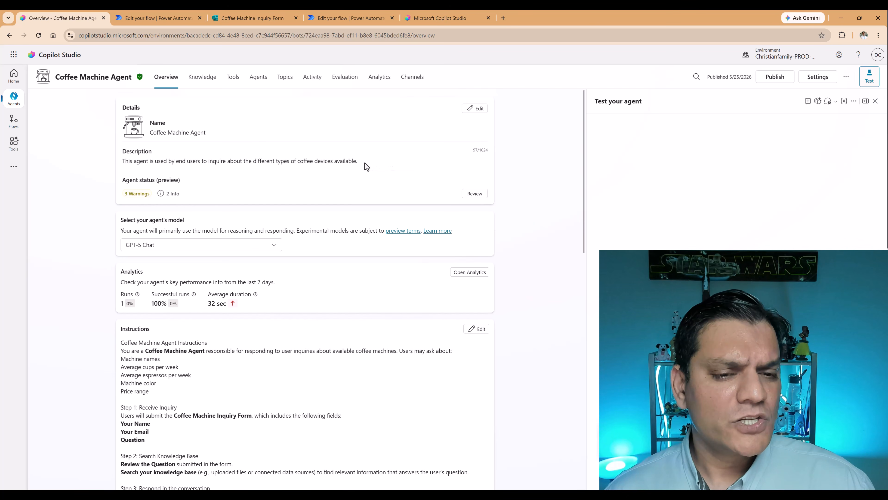
left_click(421, 14)
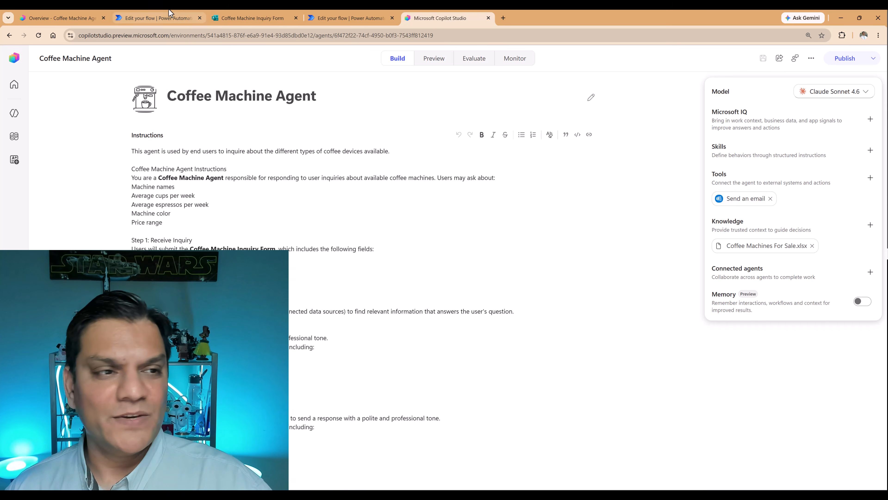
Compare the Outlook Send an email tool in the classic agent's Tools section with the one in the new version.
left_click(63, 17)
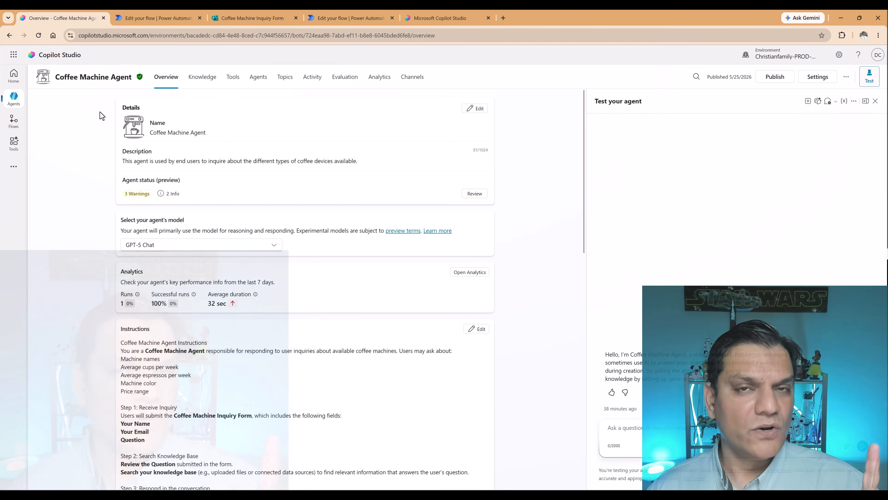
scroll(112, 280, "down", 7)
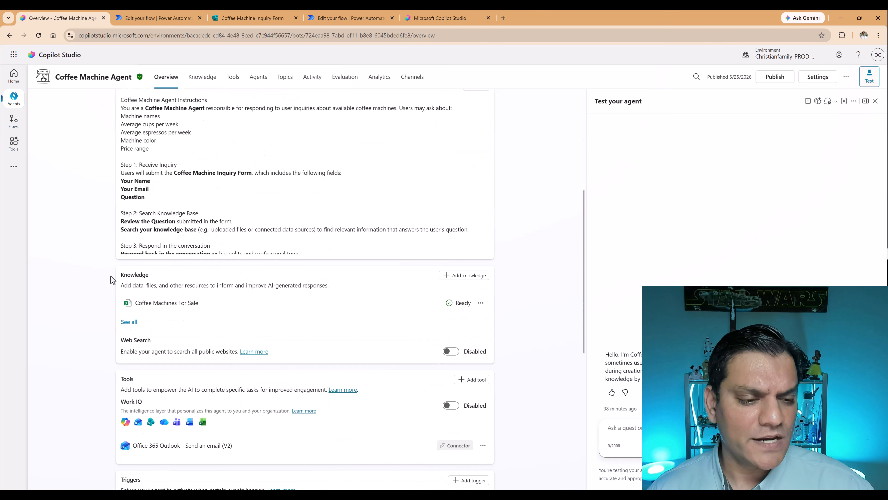
scroll(112, 280, "down", 1)
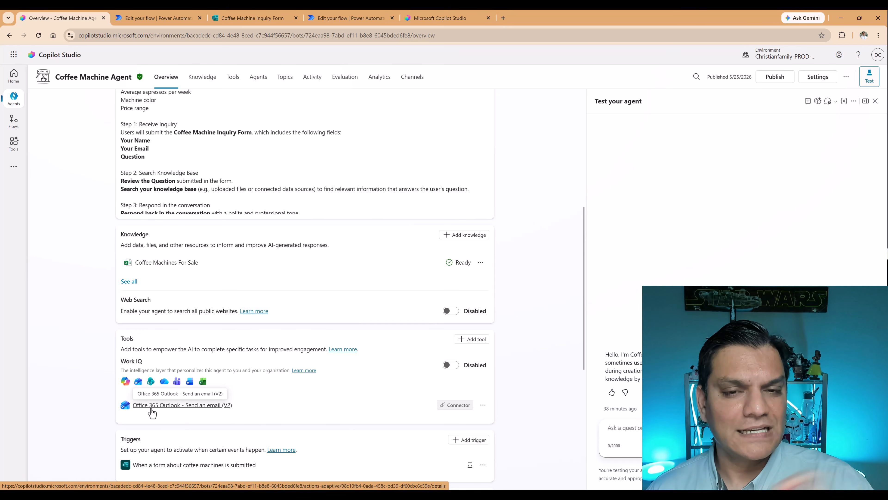
left_click(456, 14)
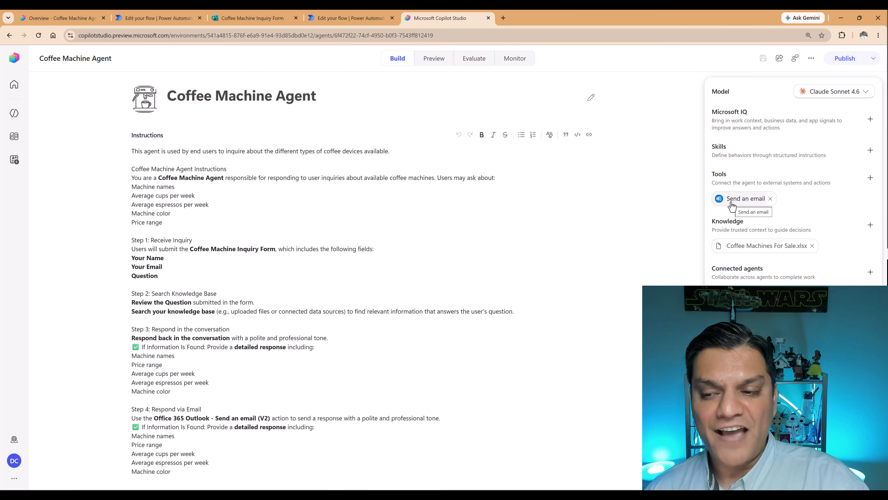
Compare the Coffee Machines For Sale knowledge source in both versions and look over the new experience's options for adding knowledge.
left_click(59, 18)
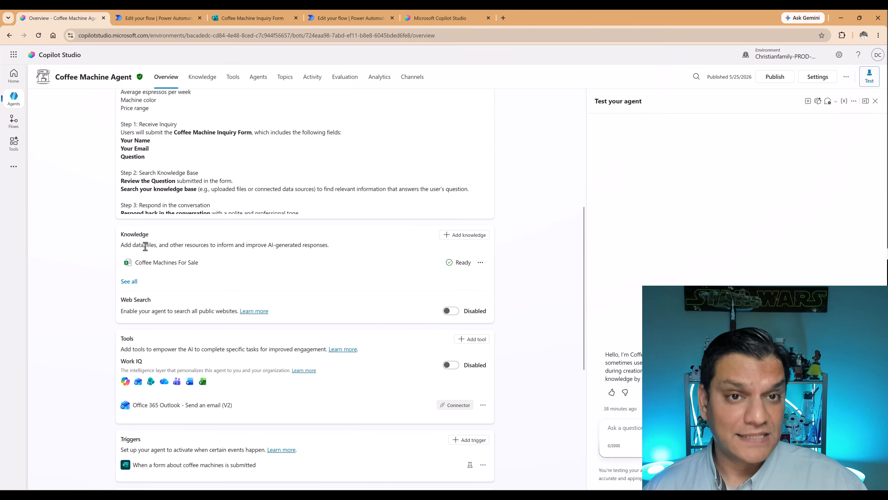
left_click(447, 15)
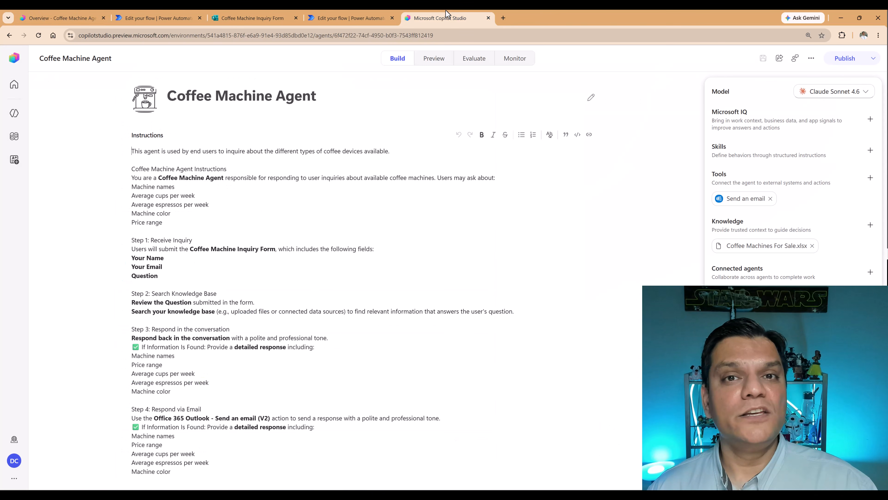
left_click(871, 225)
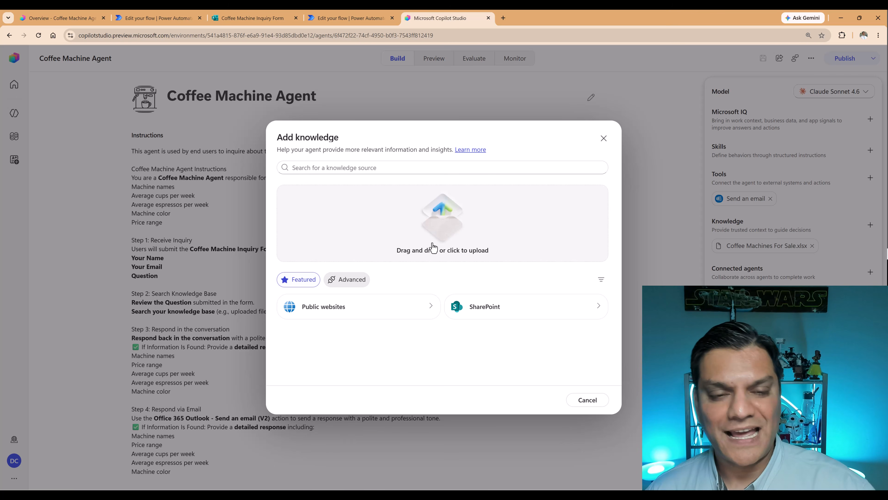
left_click(604, 138)
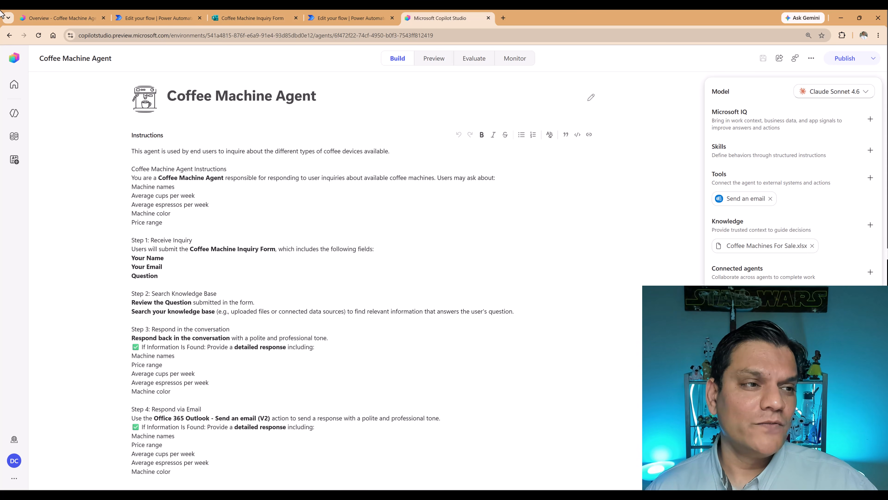
Review the classic agent's Triggers section, check the new version for an equivalent, and open the new experience's Workflows page.
left_click(80, 15)
scroll(115, 376, "down", 5)
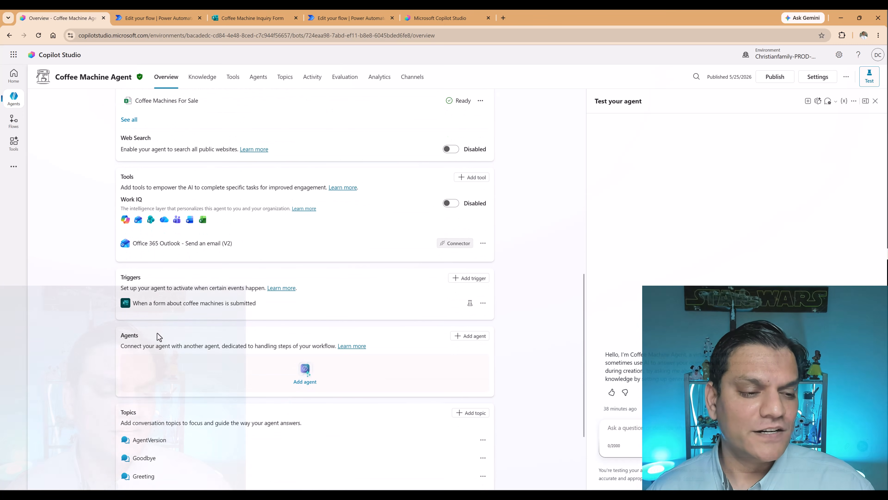
left_click(442, 17)
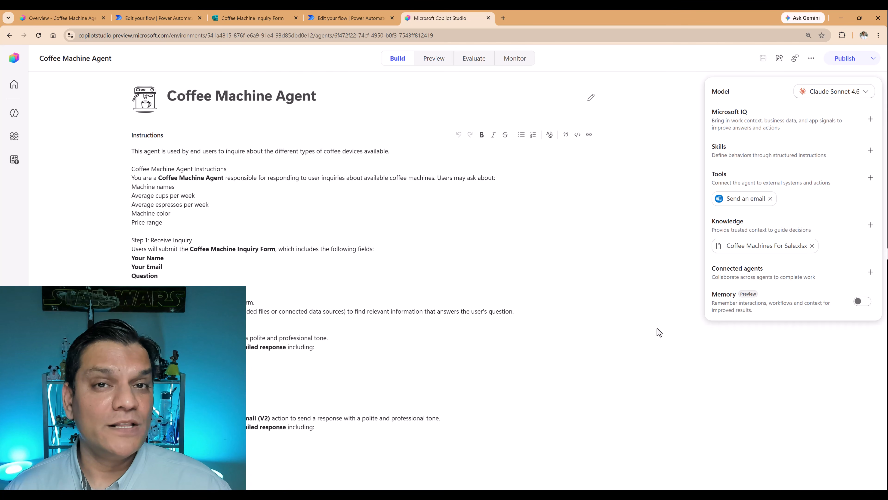
left_click(14, 136)
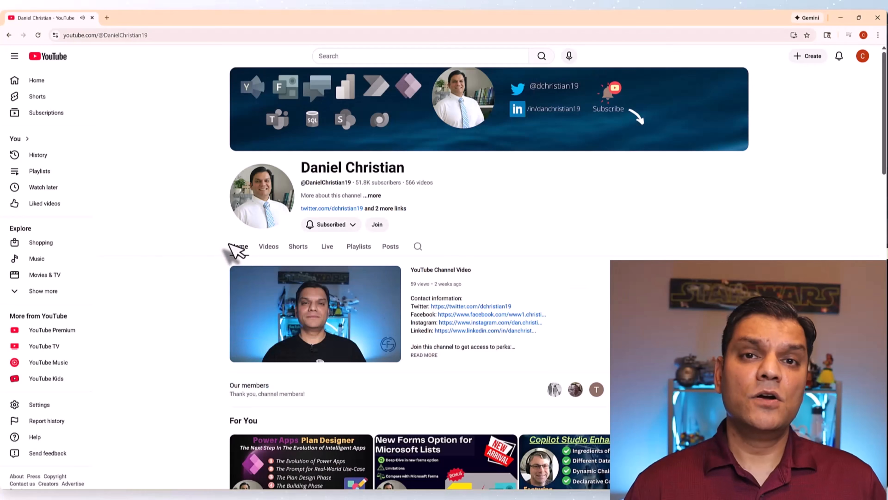
left_click(367, 226)
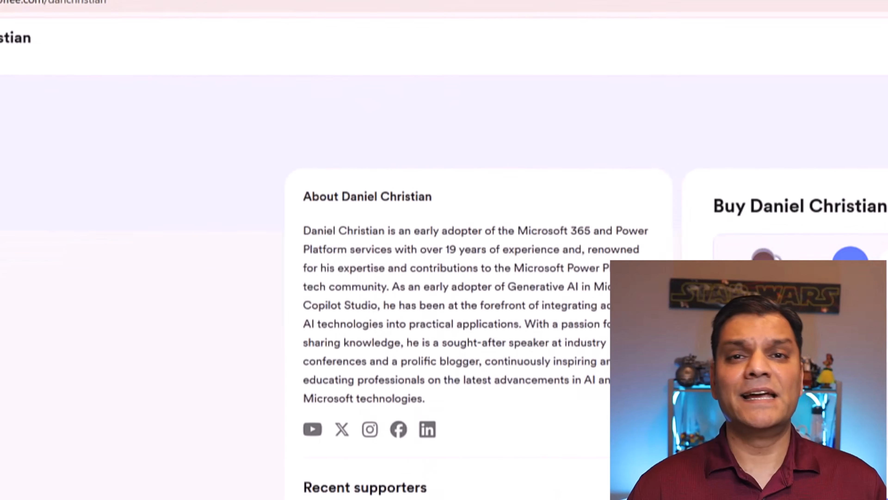
left_click(536, 119)
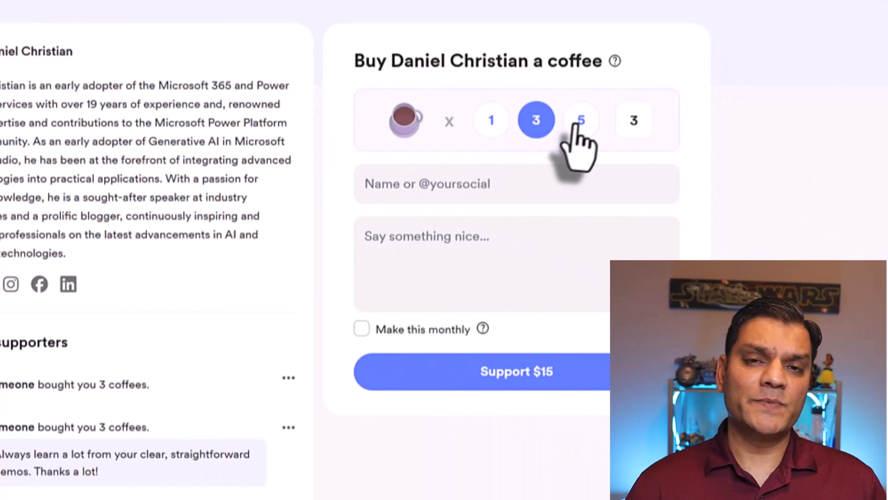
left_click(577, 123)
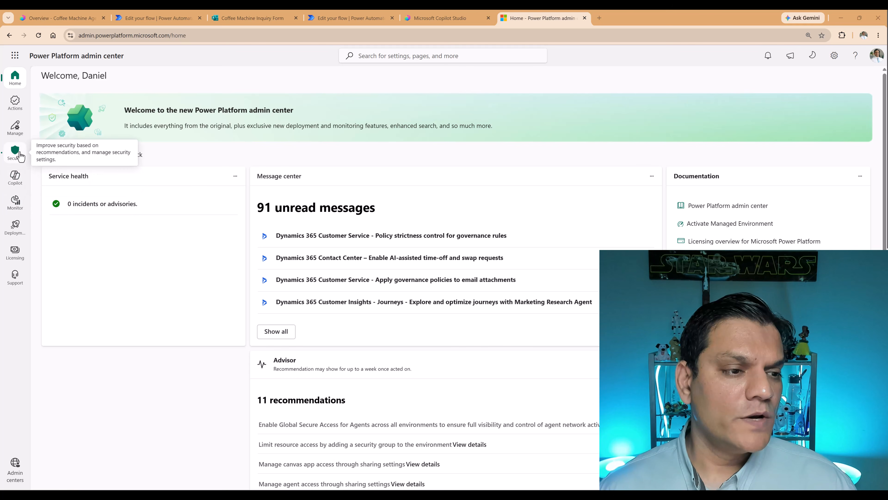
In the Power Platform admin center, open the Agentic Policy data policy for editing and go to its prebuilt connectors.
left_click(20, 156)
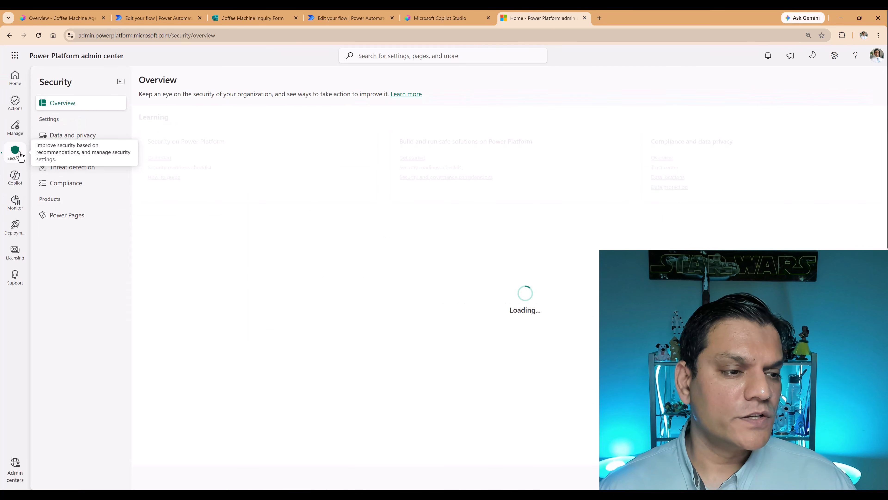
left_click(84, 139)
left_click(197, 250)
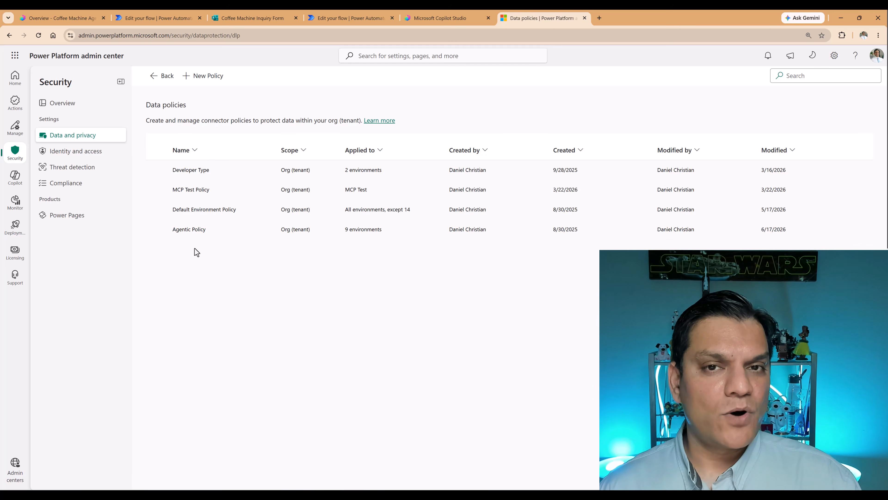
left_click(207, 229)
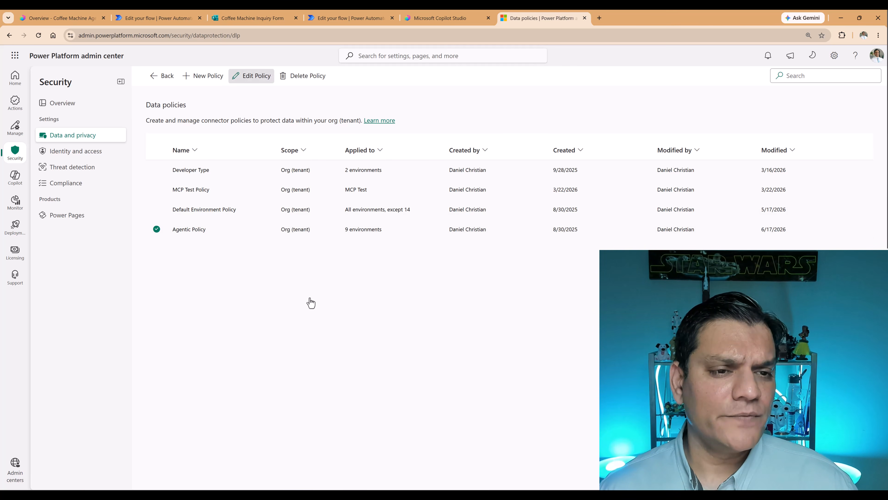
left_click(251, 76)
left_click(325, 473)
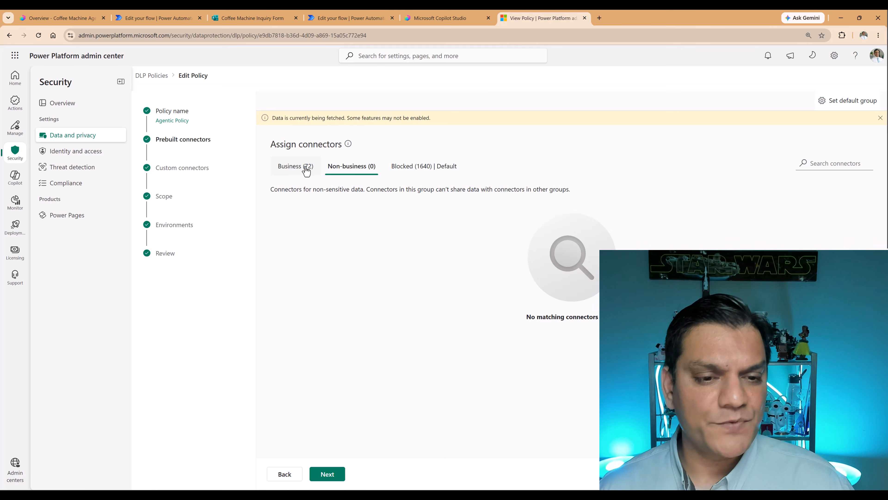
Search the policy's Business connectors for "agent".
left_click(307, 171)
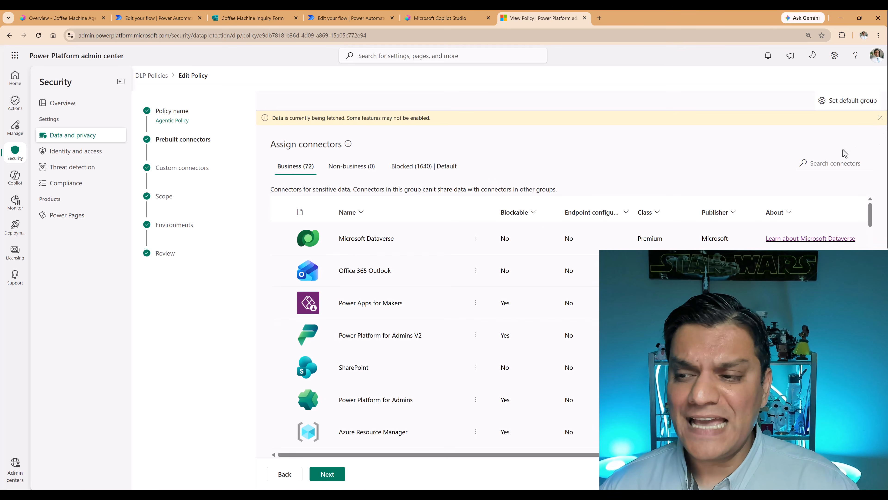
left_click(834, 165)
type("a")
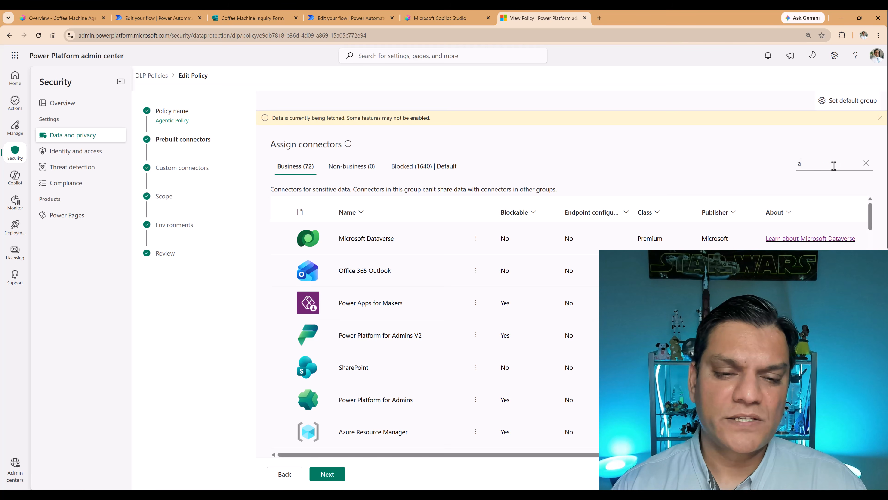
type("gent")
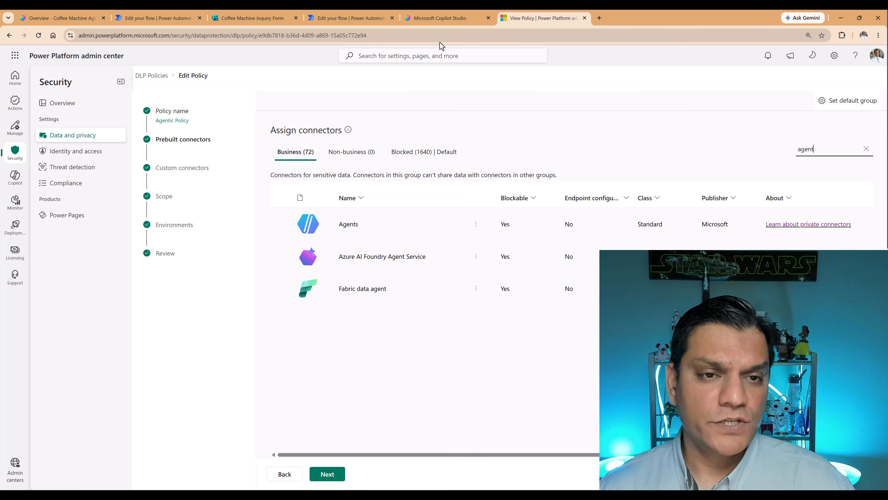
Return to the Workflows list in the new Copilot Studio experience and create a new, non-classic workflow.
left_click(434, 20)
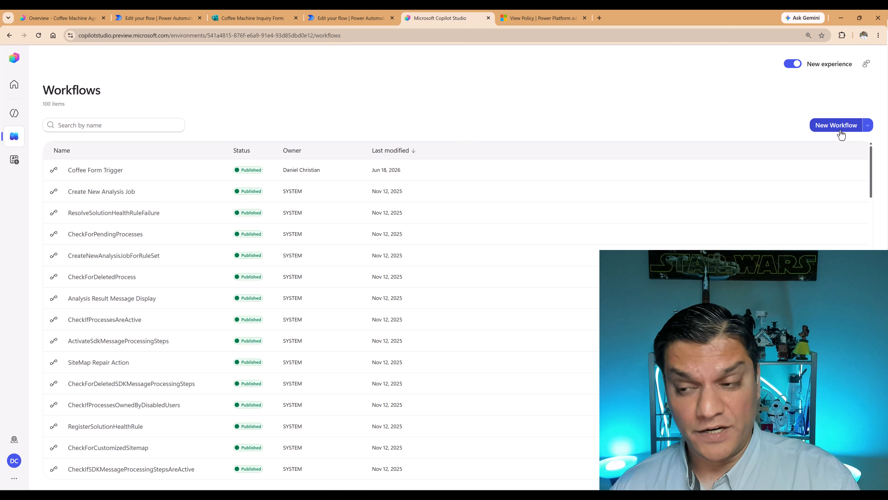
left_click(866, 128)
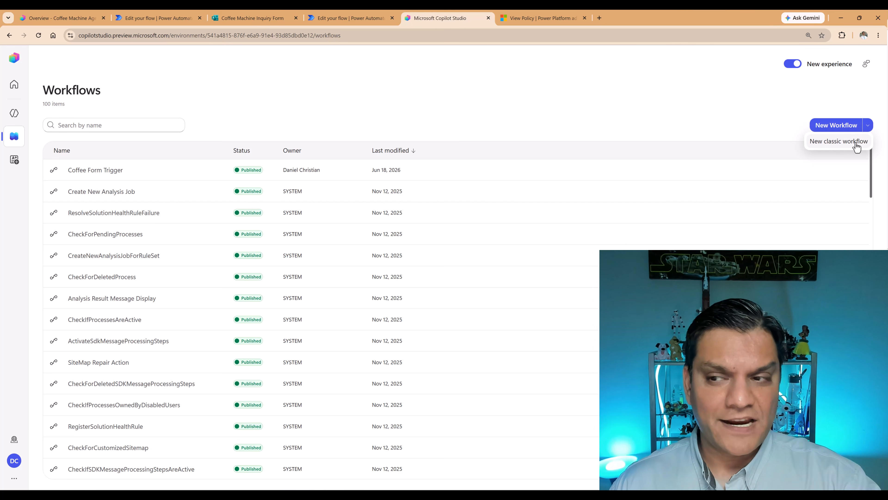
left_click(836, 129)
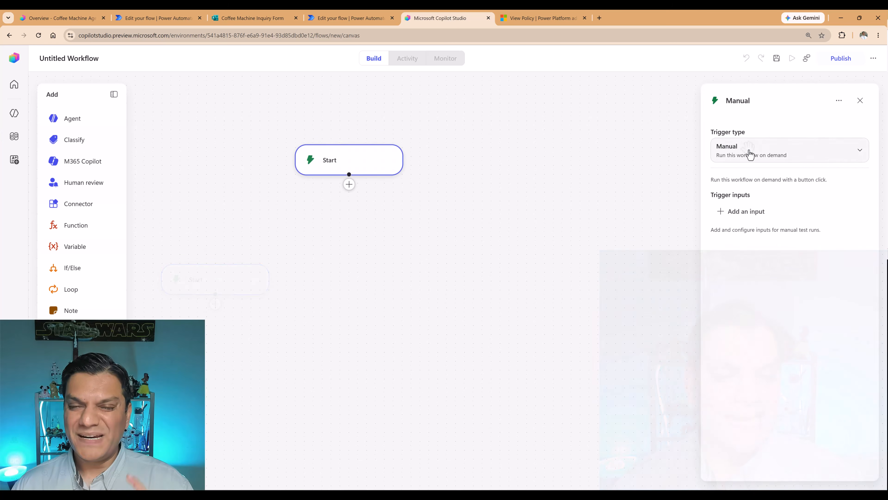
Set the workflow's trigger type to Connector and choose the Microsoft Forms trigger When a new response is submitted.
left_click(862, 156)
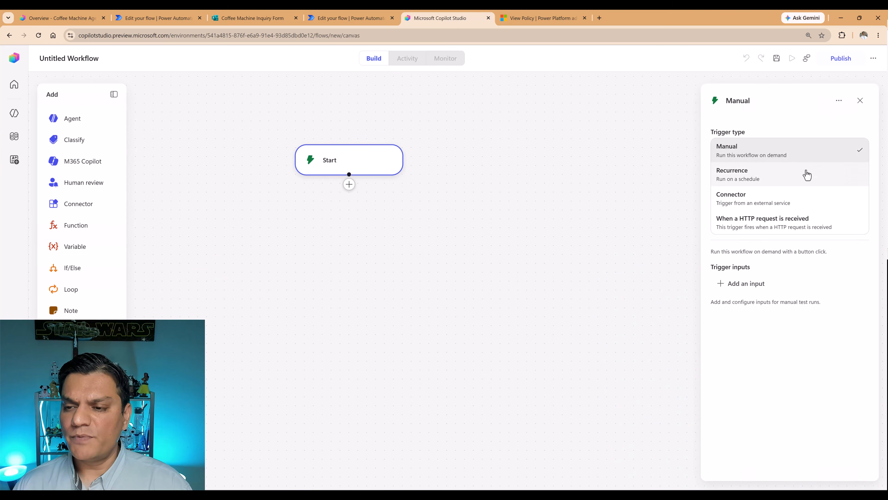
left_click(782, 200)
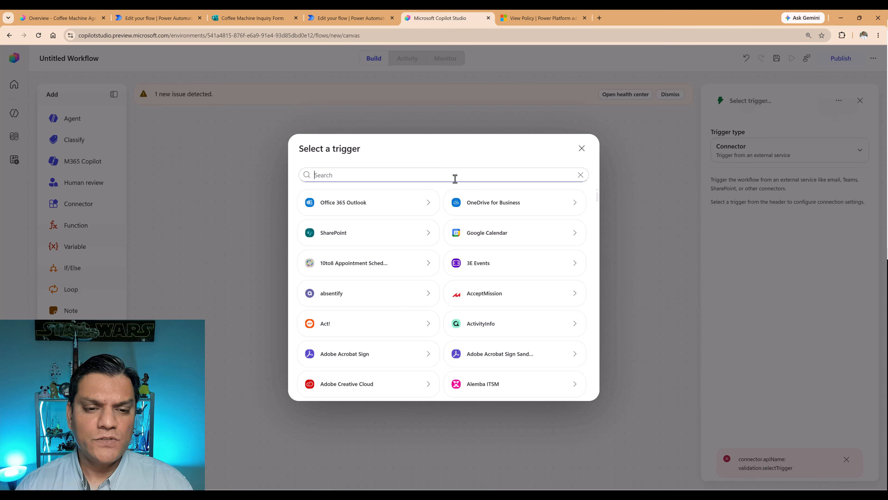
type("Microsoft form")
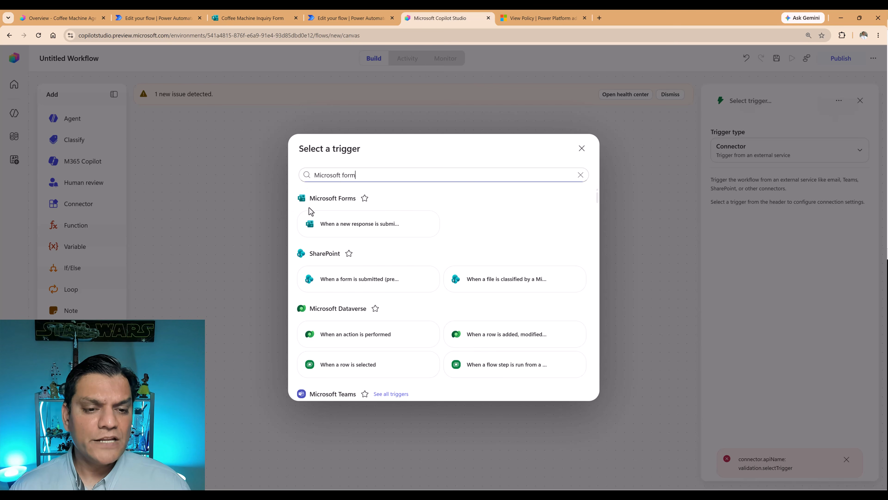
left_click(334, 238)
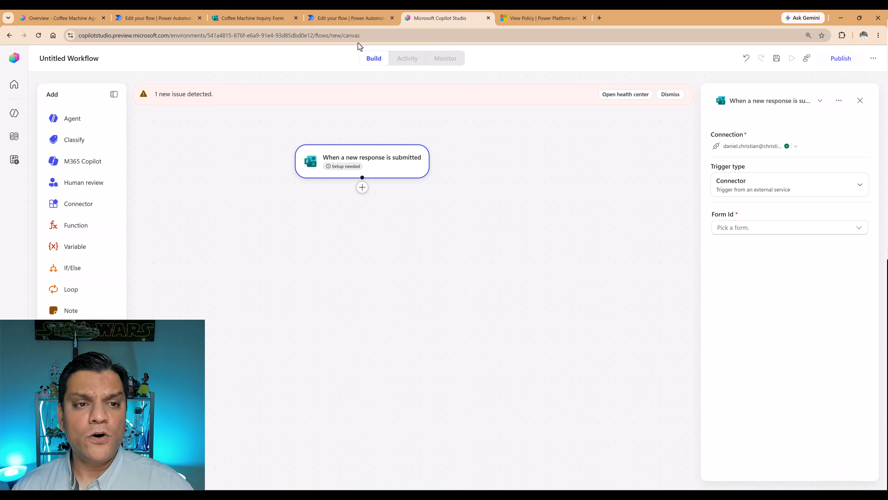
Set the trigger's Form Id to Coffee Machine Inquiry Form, checking the form's title in its open page.
left_click(251, 17)
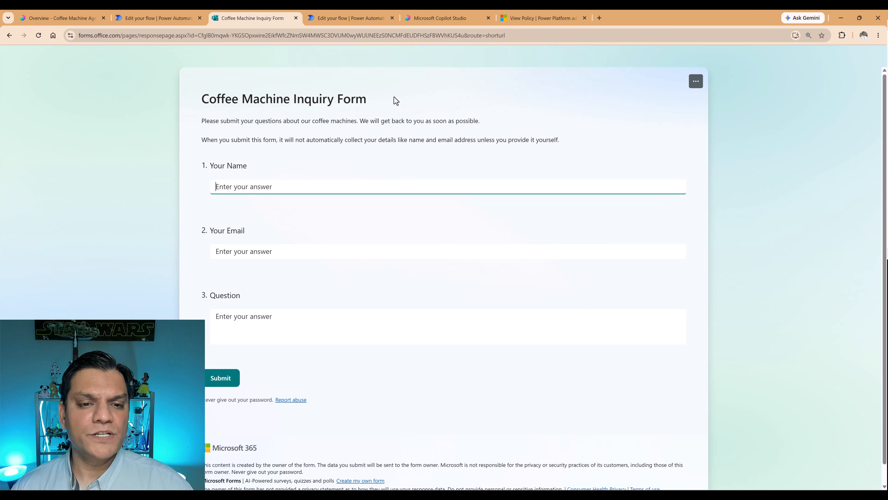
left_click(443, 19)
left_click(770, 230)
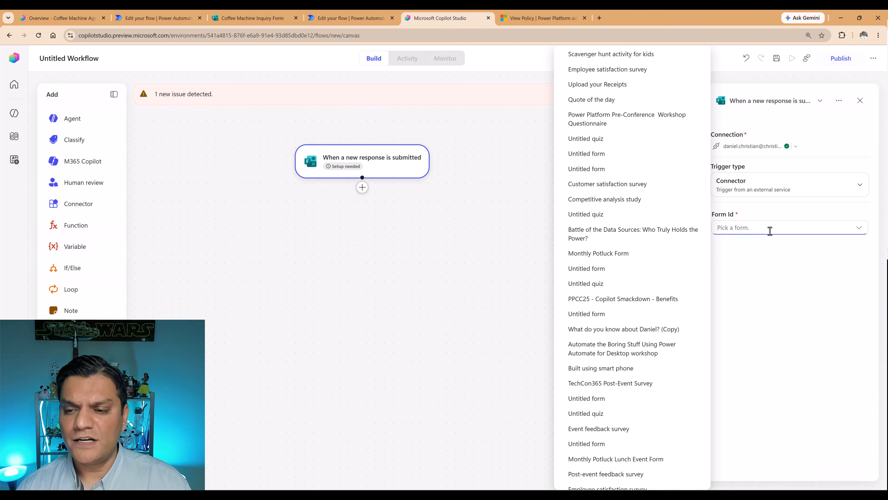
type("coffe")
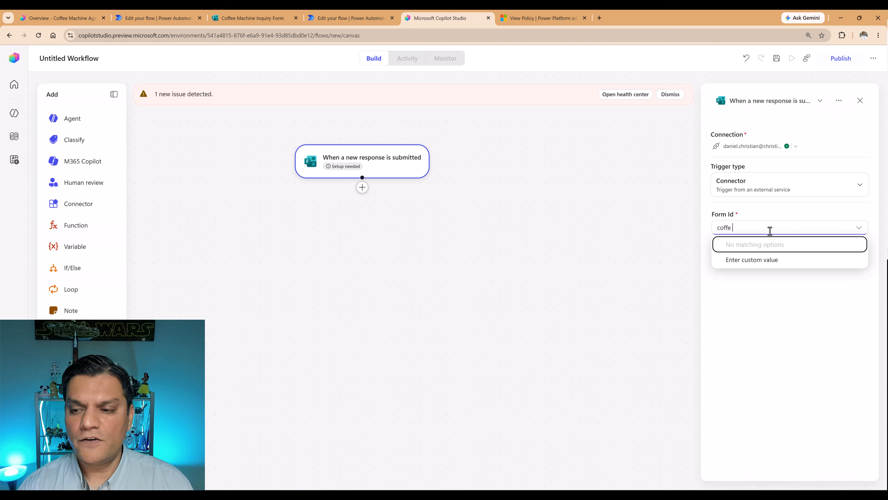
key("BackSpace")
key("BackSpace")
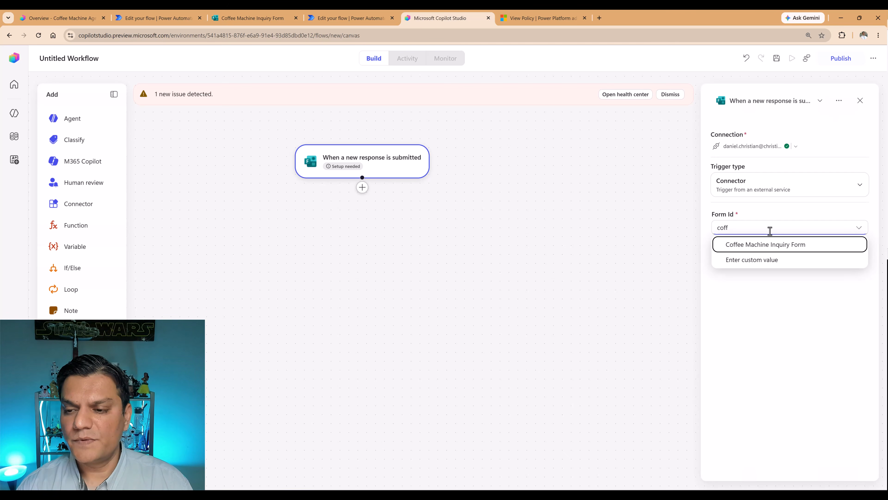
key("BackSpace")
key("BackSpace")
key("BackSpace")
key("BackSpace")
type("coff")
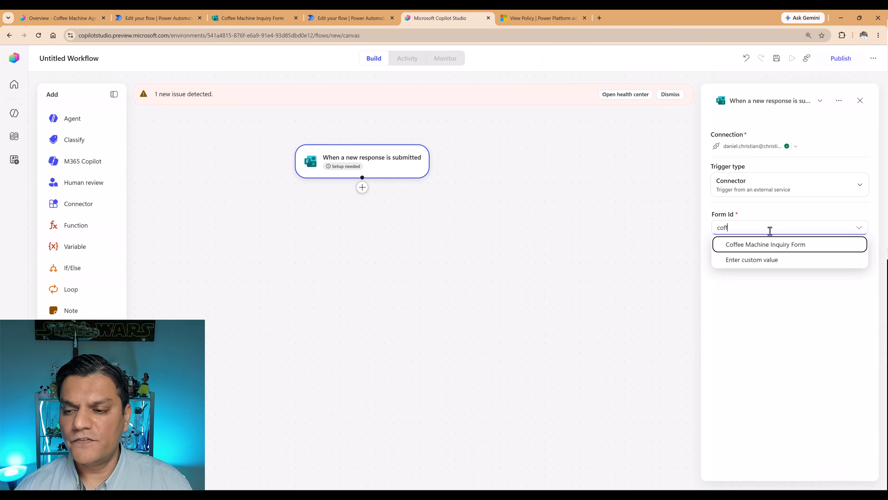
left_click(749, 252)
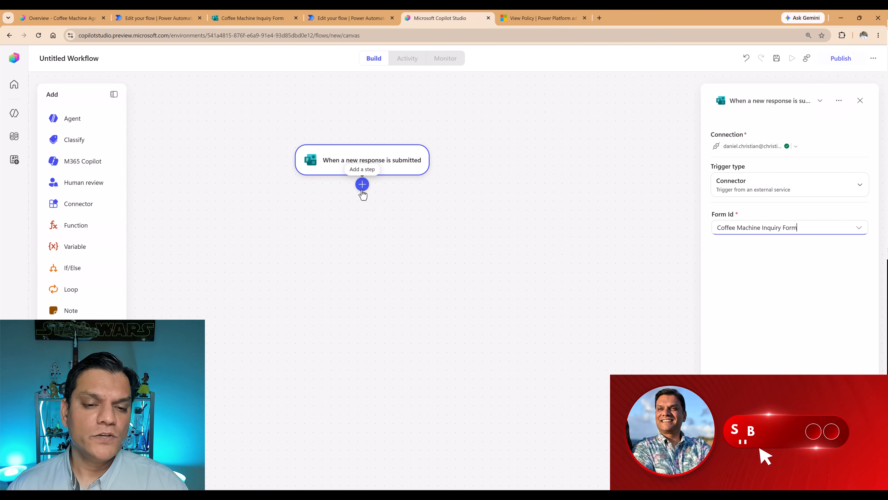
Add the Microsoft Forms action Get response details after the trigger.
left_click(362, 185)
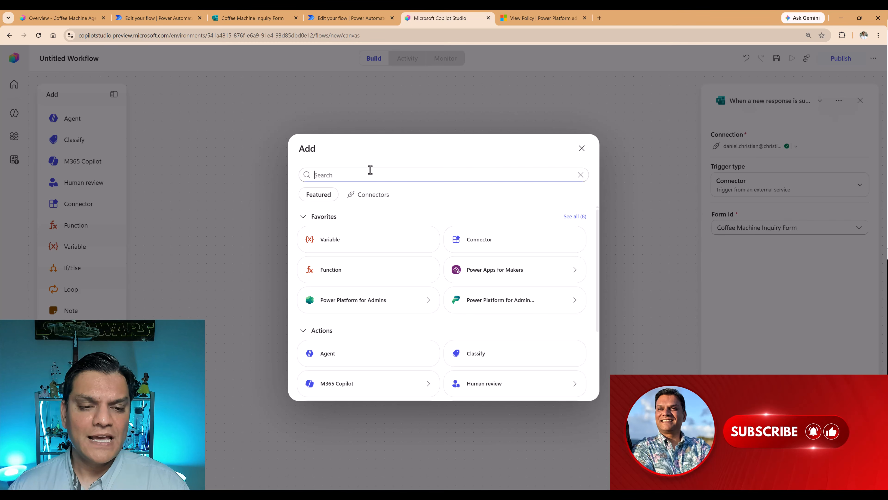
type("microsoft form")
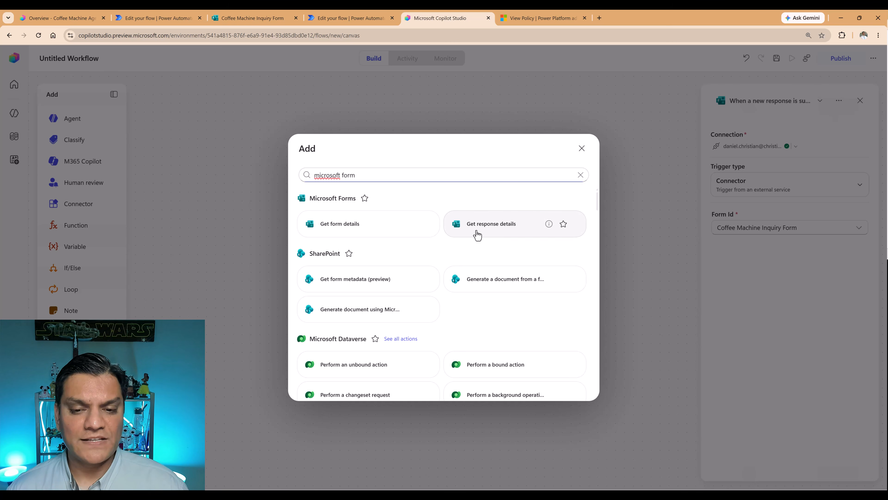
left_click(477, 236)
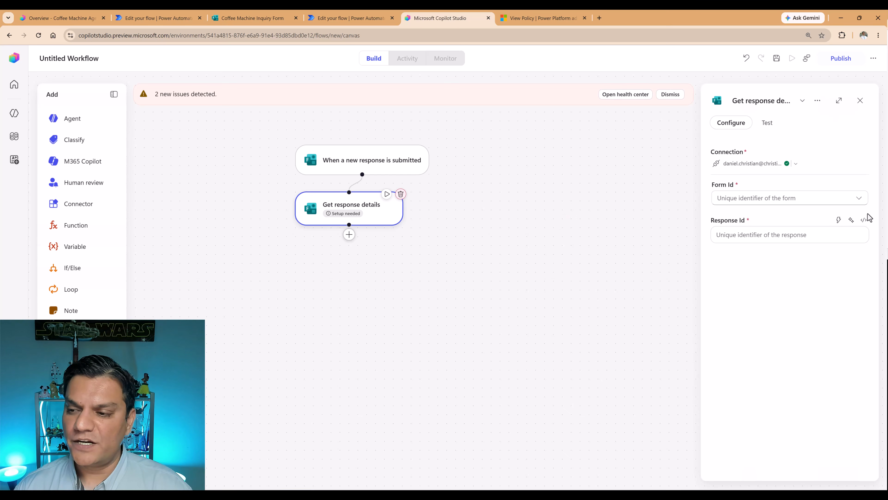
Configure Get response details with the Coffee Machine Inquiry Form and the trigger's dynamic Response Id.
left_click(859, 198)
left_click(775, 198)
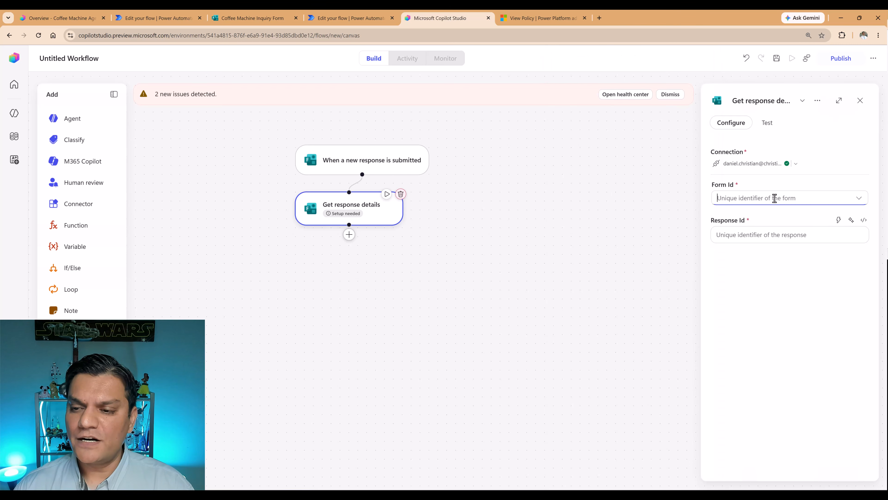
type("cof")
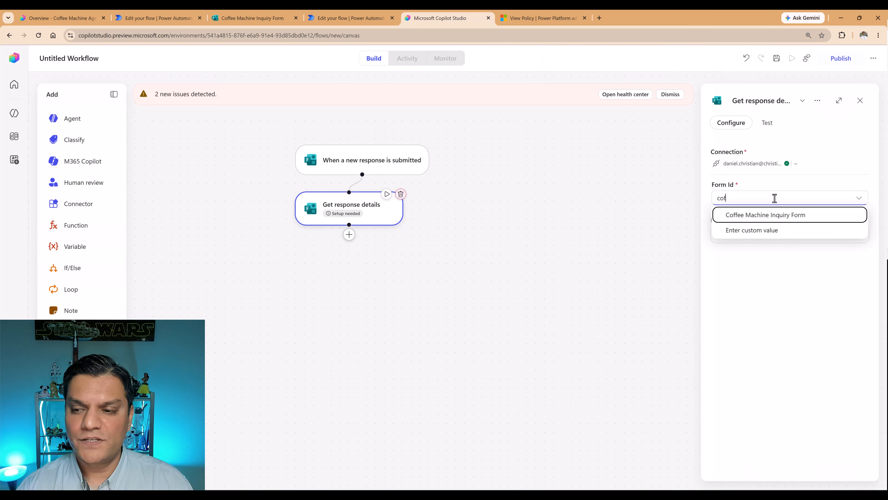
left_click(783, 217)
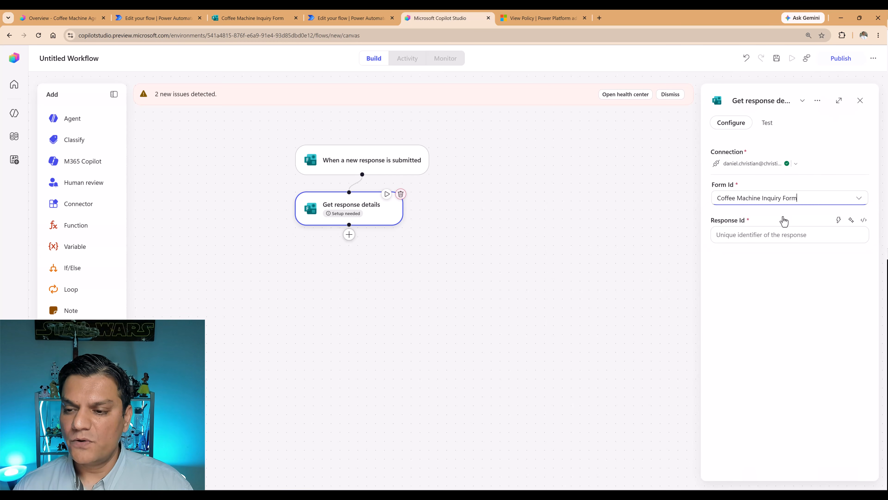
left_click(801, 235)
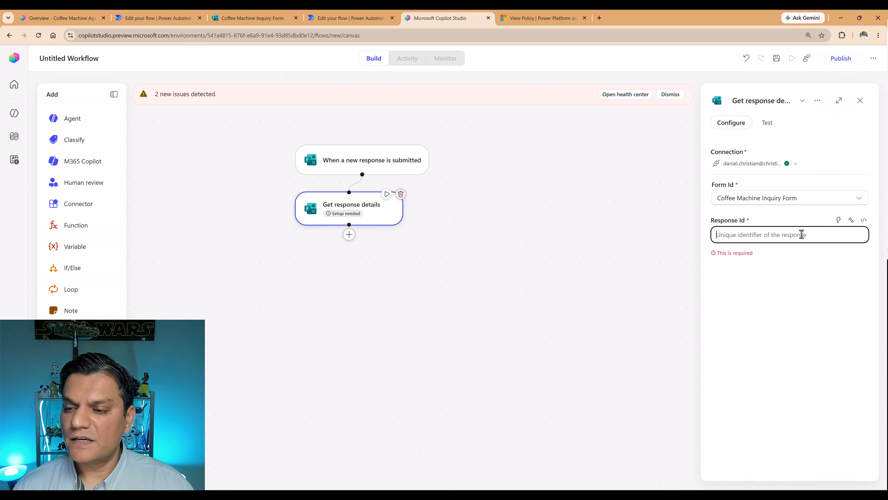
left_click(840, 221)
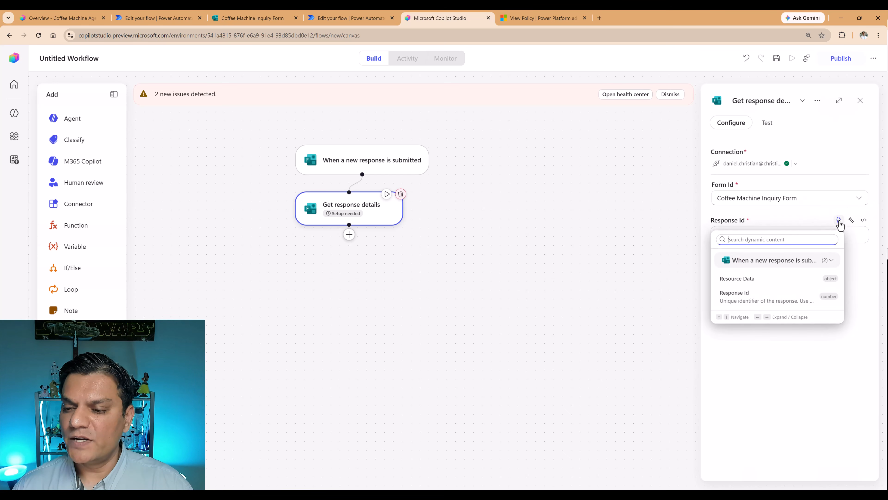
left_click(758, 297)
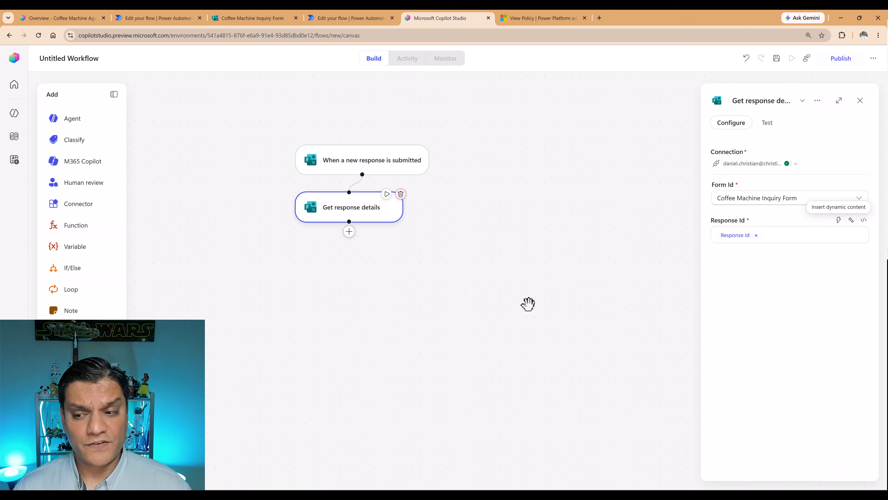
Add an Agent step to the workflow after Get response details.
scroll(528, 304, "down", 1)
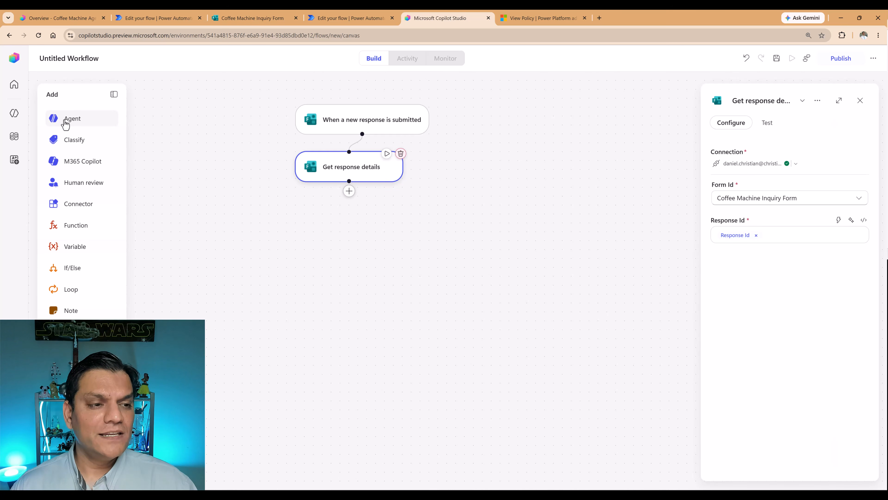
left_click_drag(89, 129, 357, 198)
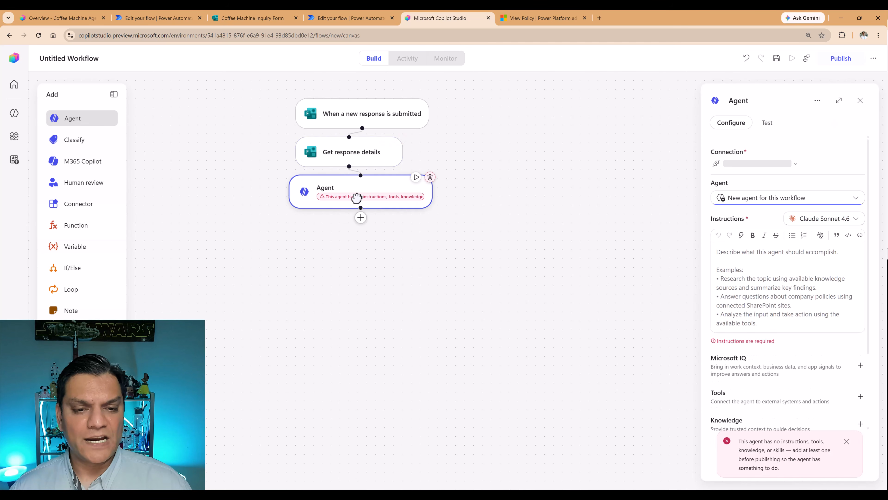
left_click(343, 218)
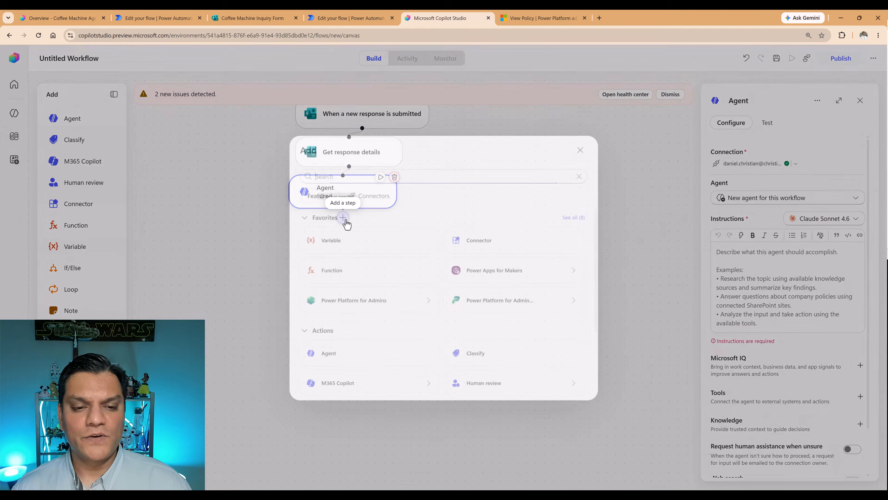
type("age")
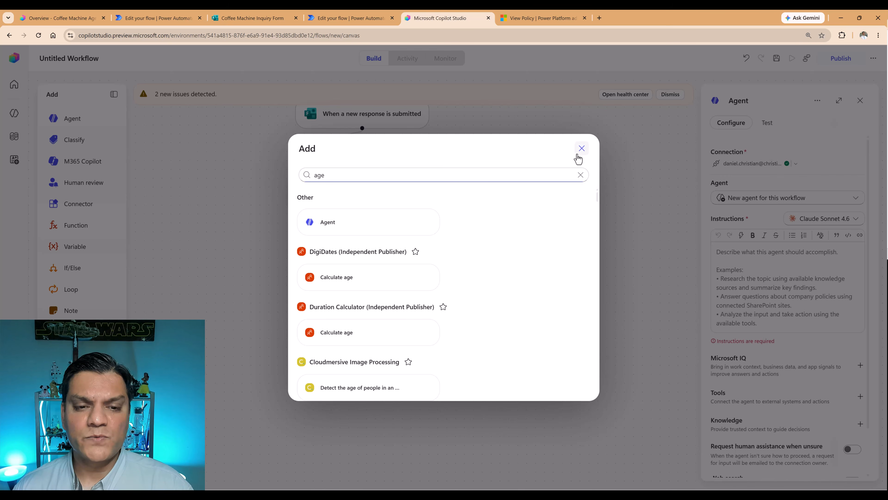
left_click(581, 148)
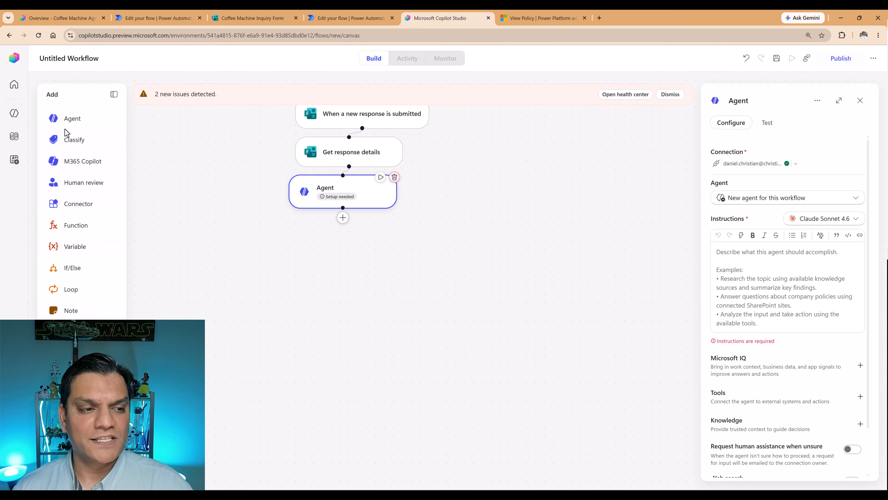
Review the Agent step's configuration options and choose the existing Coffee Machine Agent as its agent.
scroll(398, 248, "up", 1)
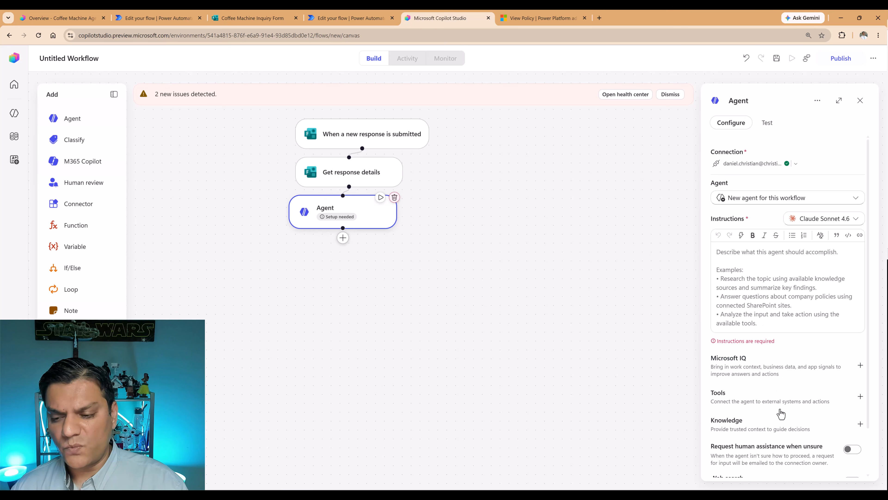
scroll(781, 414, "down", 1)
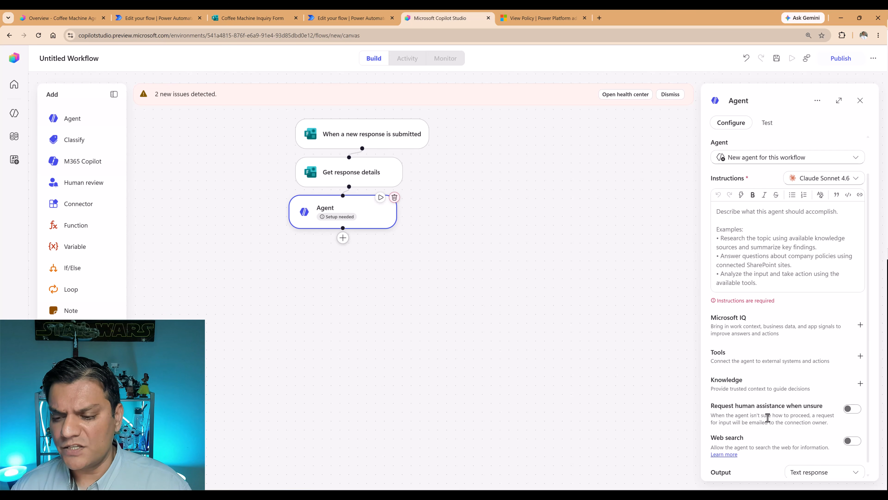
scroll(769, 418, "down", 1)
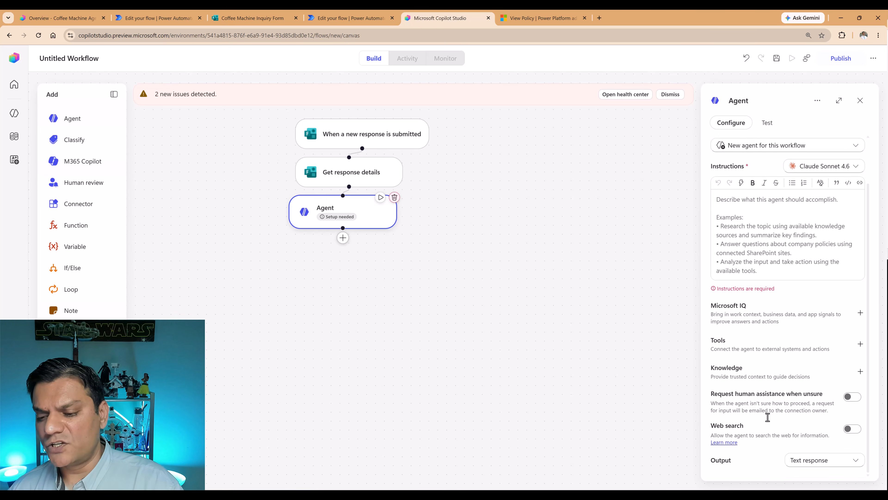
scroll(784, 294, "up", 2)
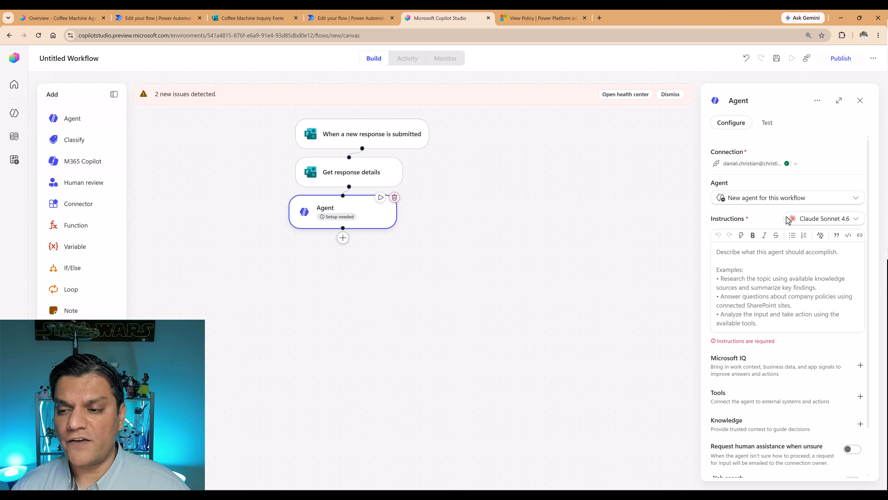
left_click(848, 203)
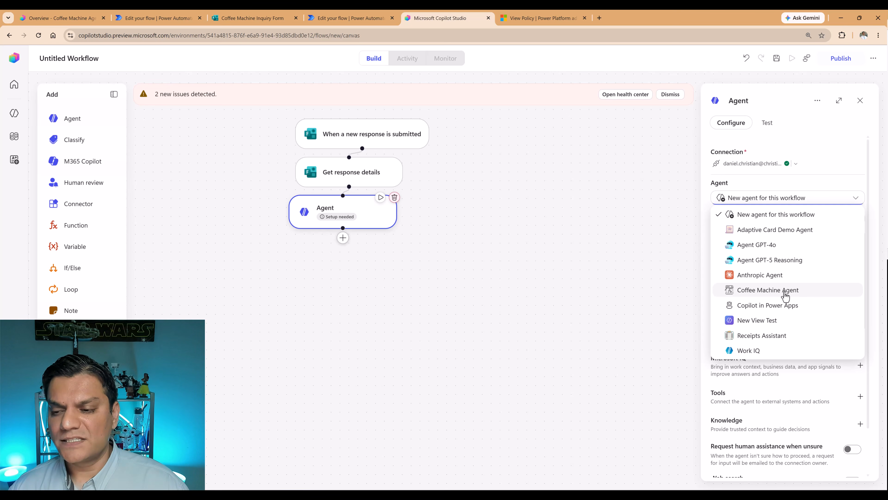
left_click(785, 295)
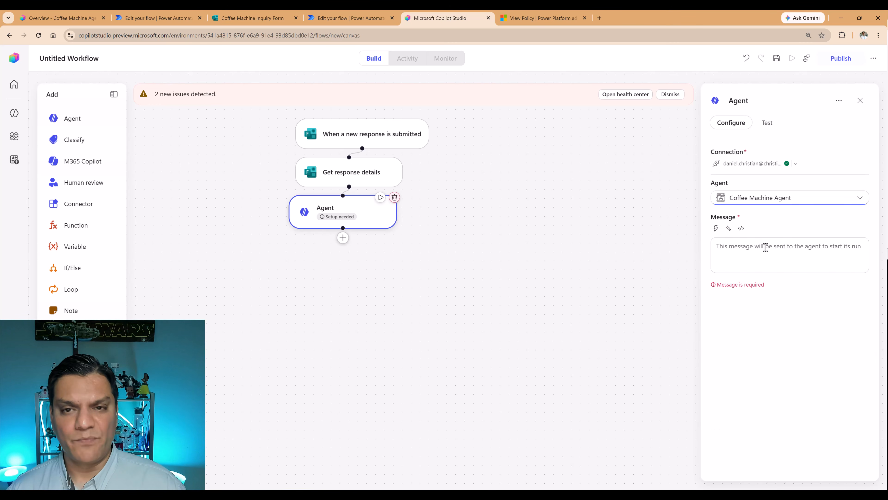
Start the Agent step's message with the text "Use content from".
left_click(767, 249)
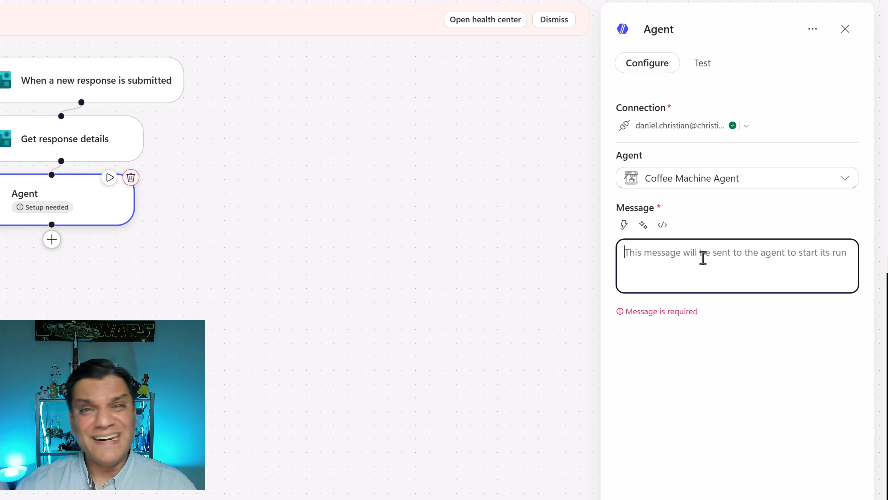
type("U")
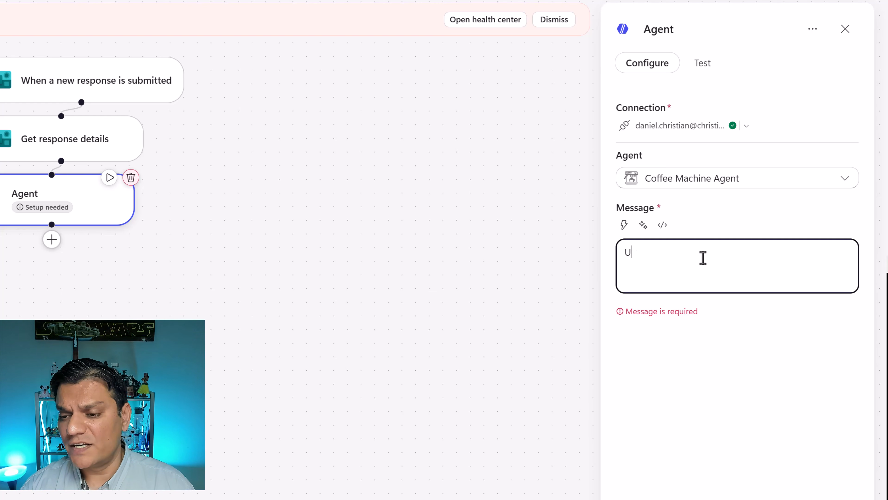
type("se content f")
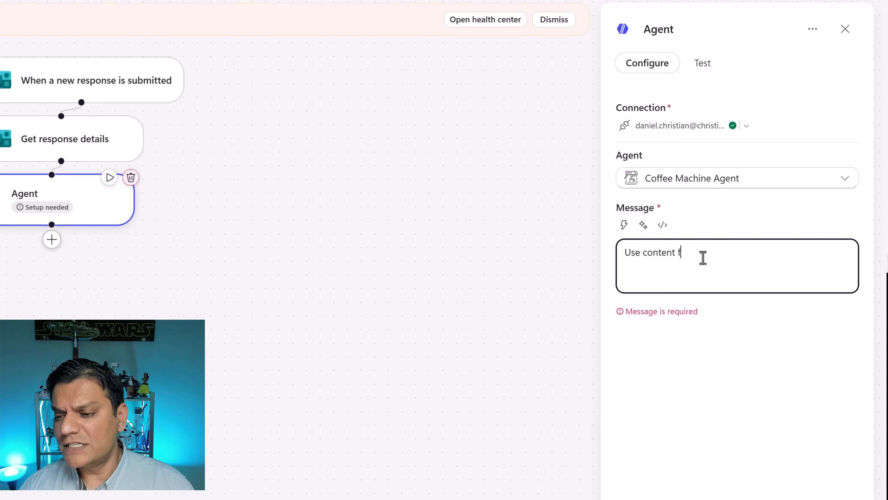
type("rom")
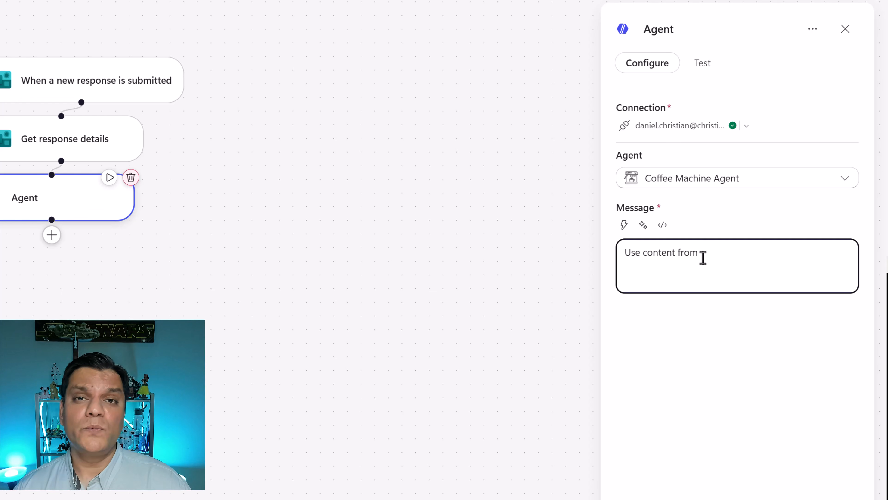
key("Return")
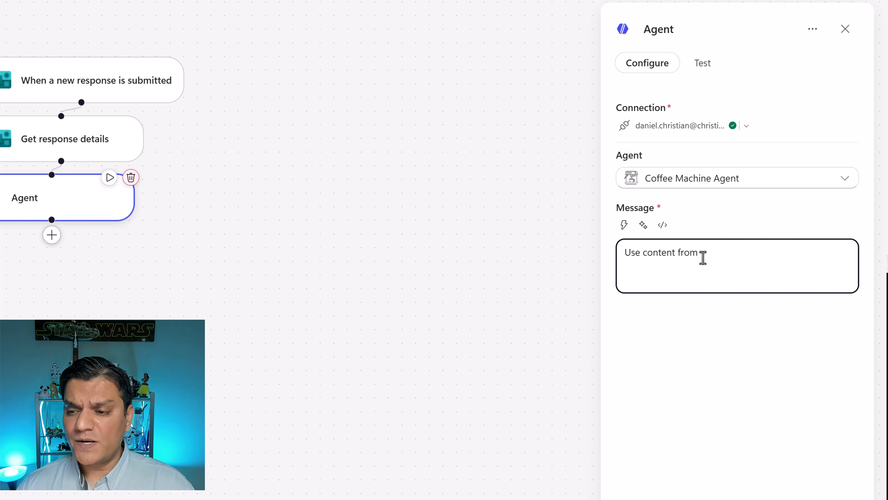
Check the inquiry form's questions and add the dynamic Your Name value, followed by a comma and line break, to the Agent message.
left_click(624, 225)
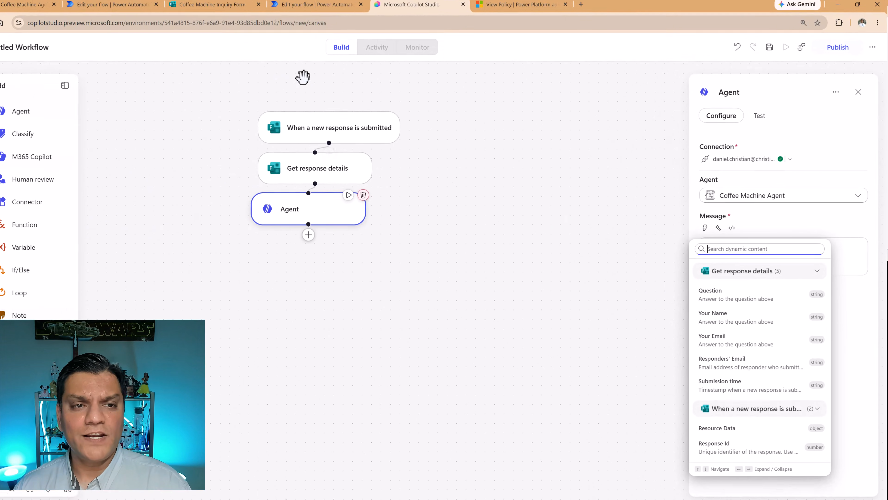
left_click(269, 21)
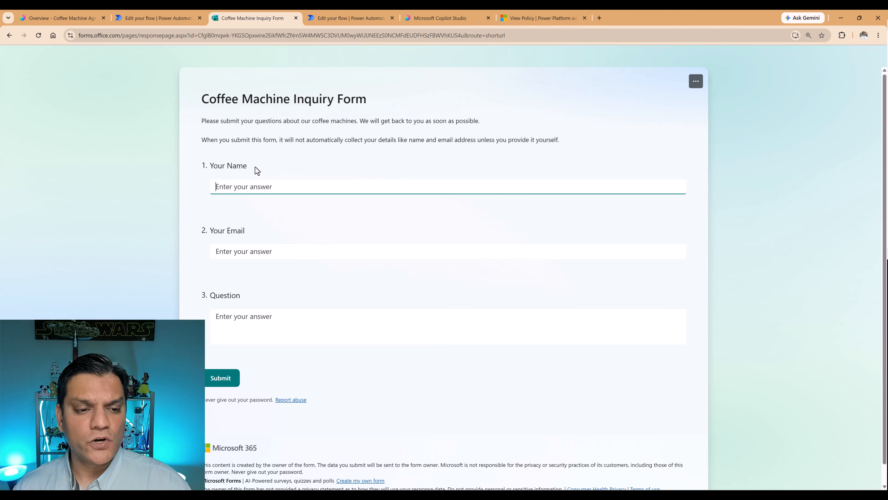
left_click(248, 310)
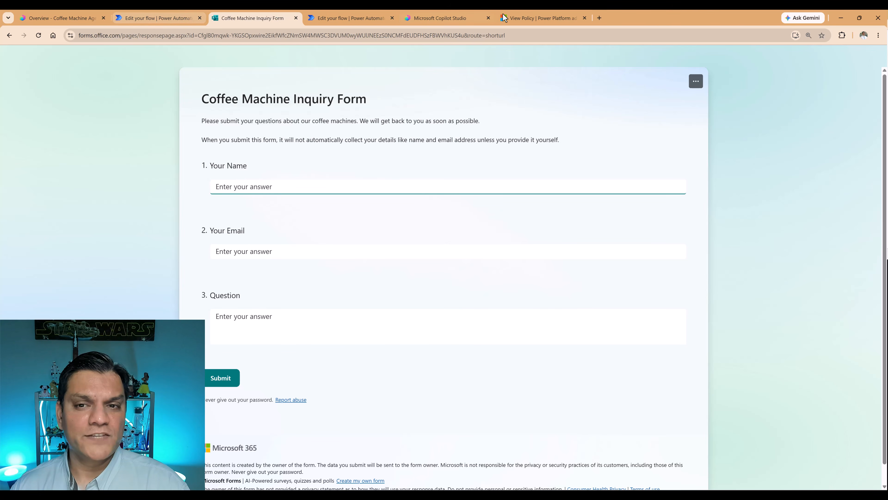
left_click(456, 14)
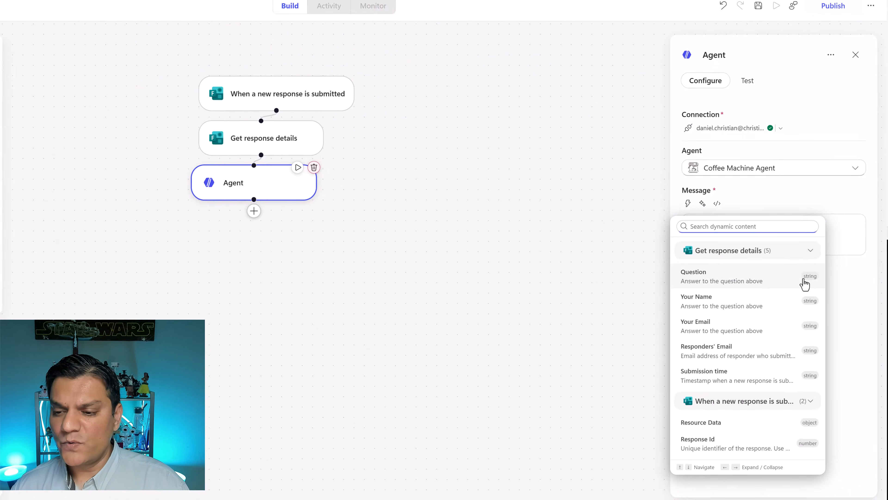
left_click(719, 290)
left_click(728, 203)
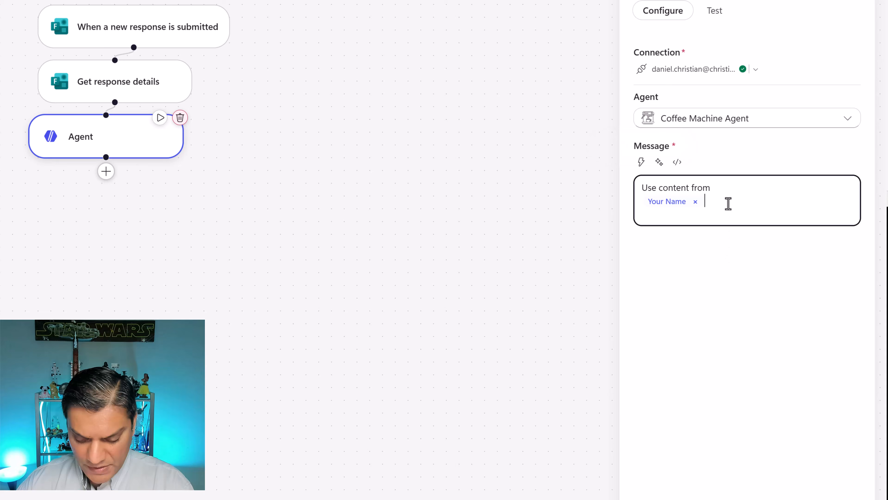
type(",")
key("Return")
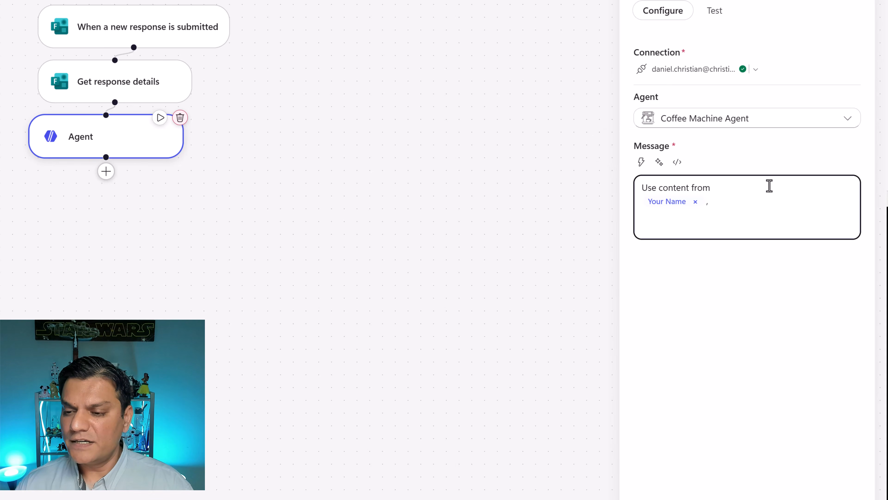
Add the dynamic Your Email value, a comma, and the dynamic Question value on separate lines of the Agent message.
left_click(641, 162)
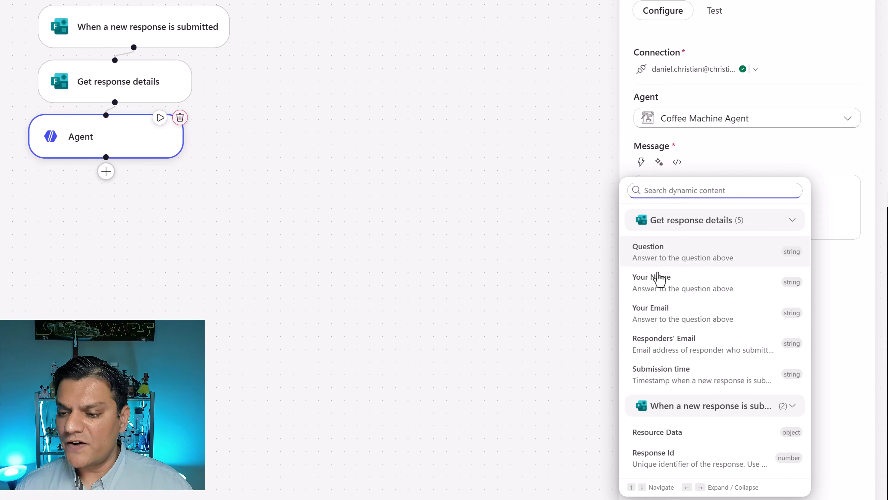
left_click(660, 311)
left_click(742, 219)
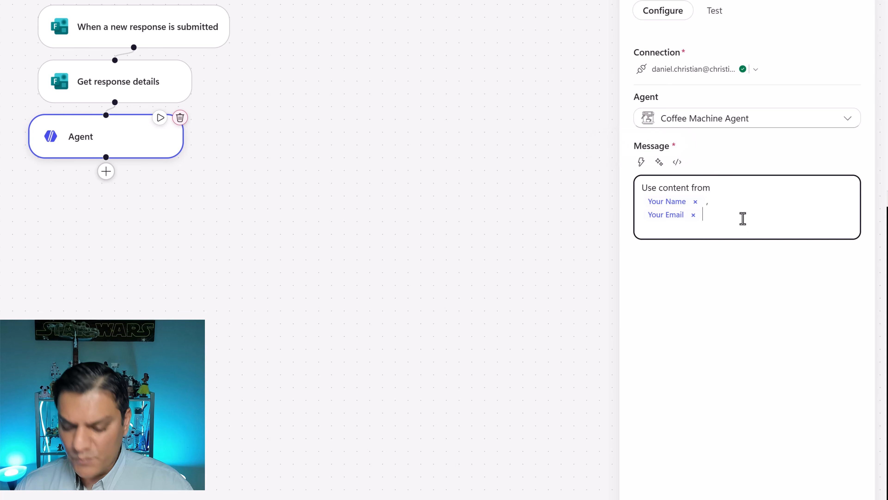
type(",")
key("Return")
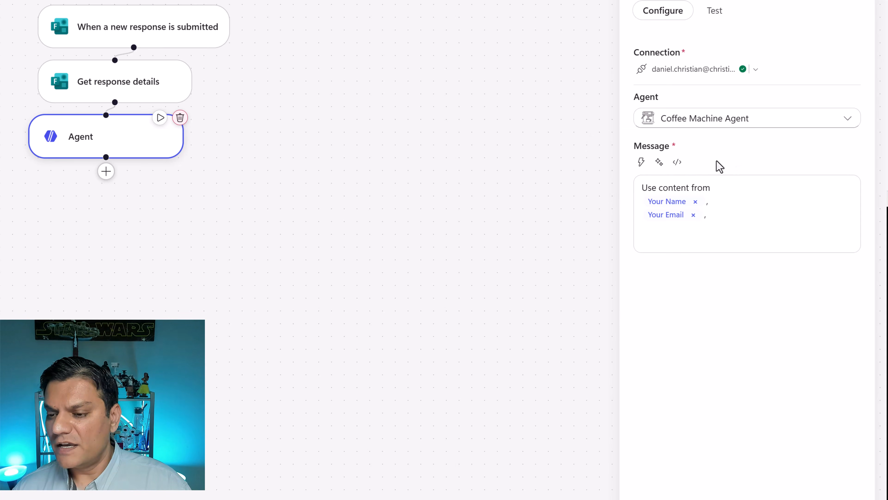
left_click(641, 162)
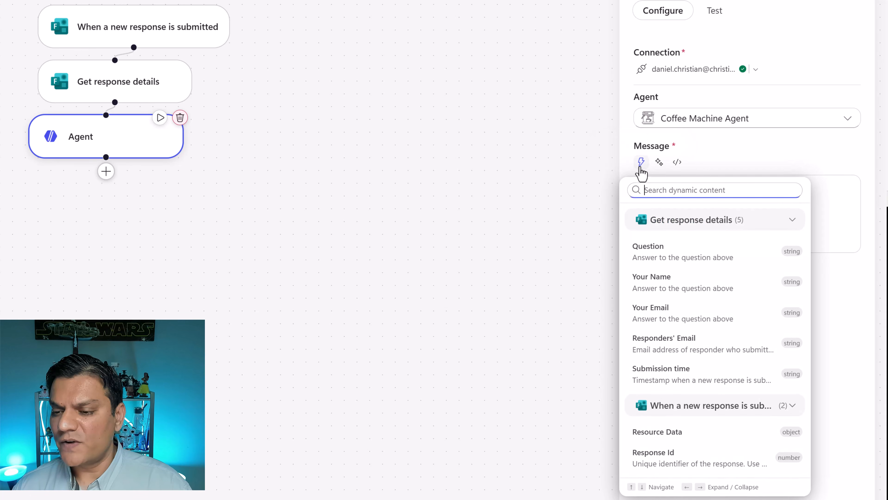
left_click(659, 257)
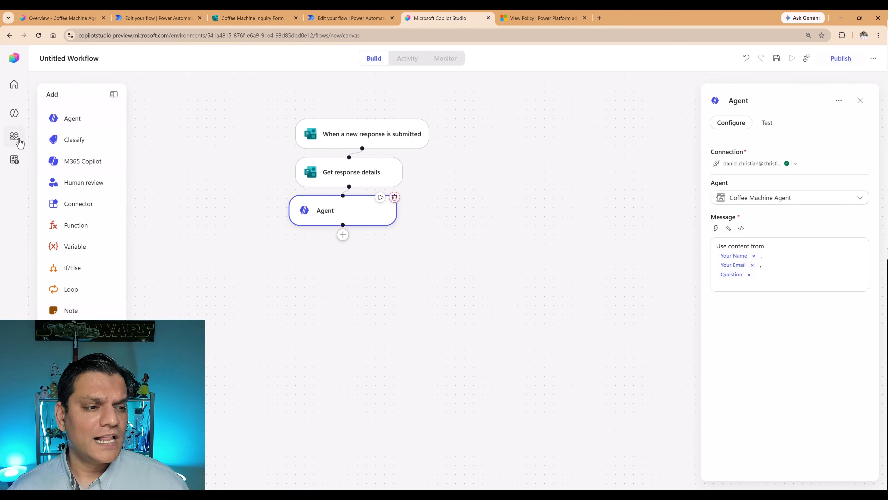
Leave the untitled workflow, discarding its unsaved changes, and open the published Coffee Form Trigger workflow.
left_click(13, 140)
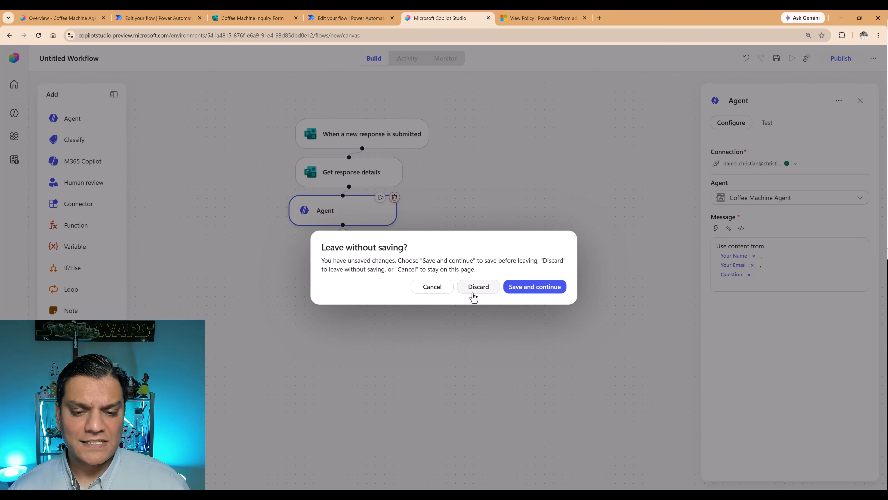
left_click(474, 293)
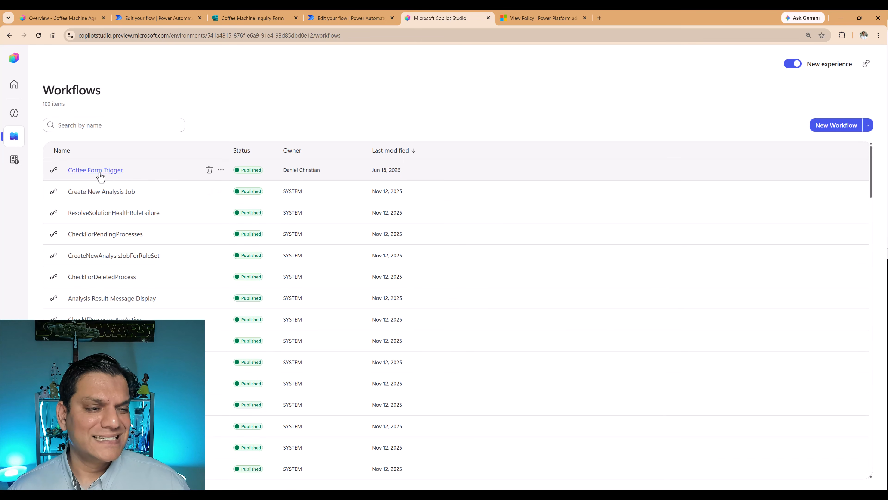
left_click(95, 170)
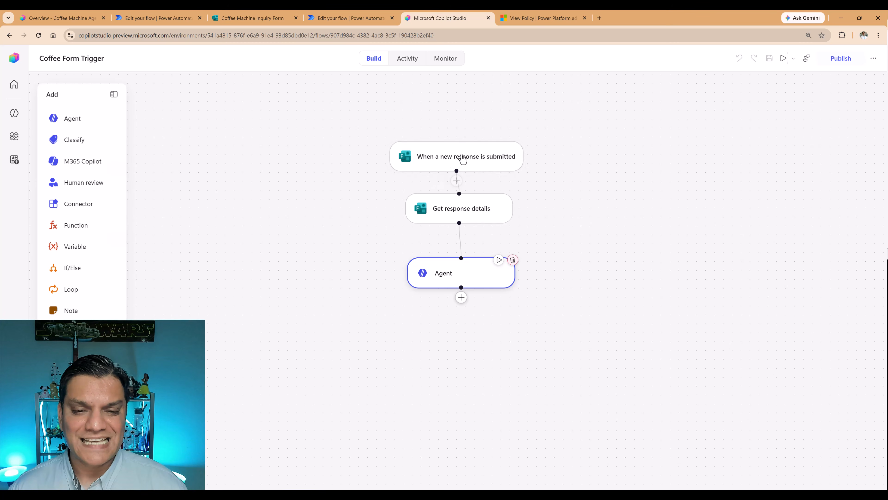
Review the configuration of the form trigger, Get response details and Agent steps in Coffee Form Trigger.
left_click(463, 159)
left_click(461, 212)
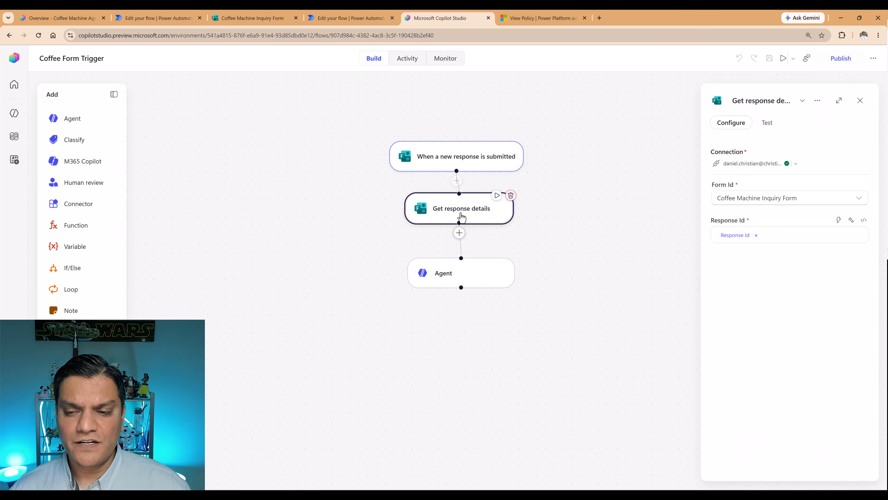
left_click(456, 274)
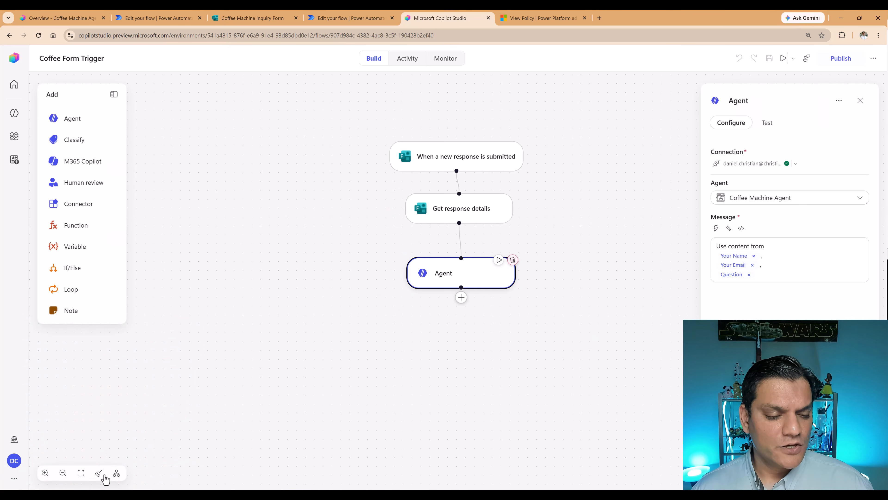
Tidy up the workflow's nodes, switch the canvas to a horizontal layout, and deselect the Agent step.
left_click(102, 476)
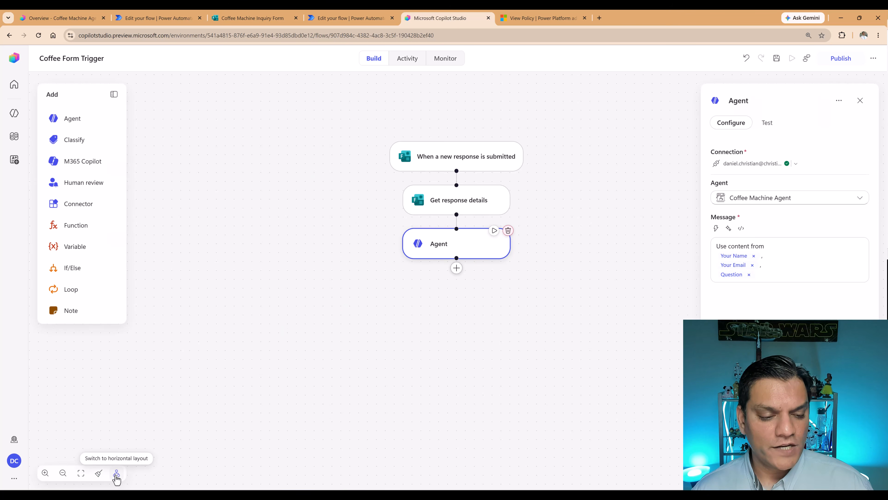
left_click(117, 474)
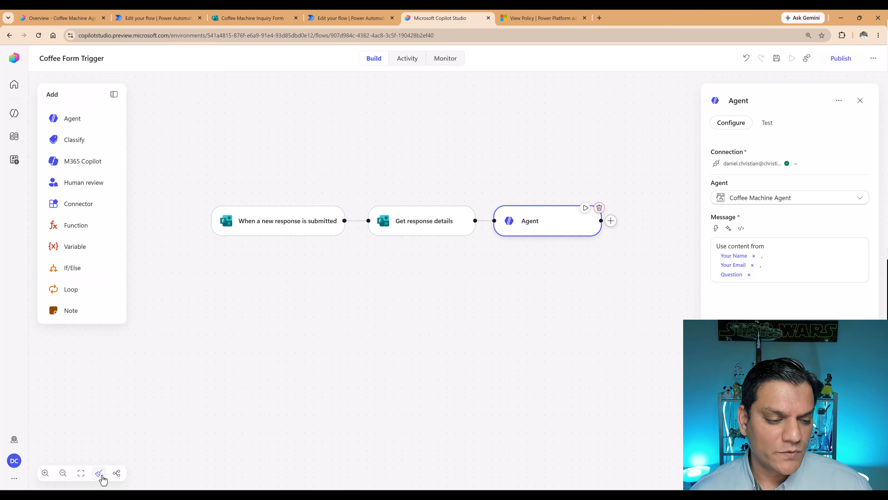
left_click(191, 402)
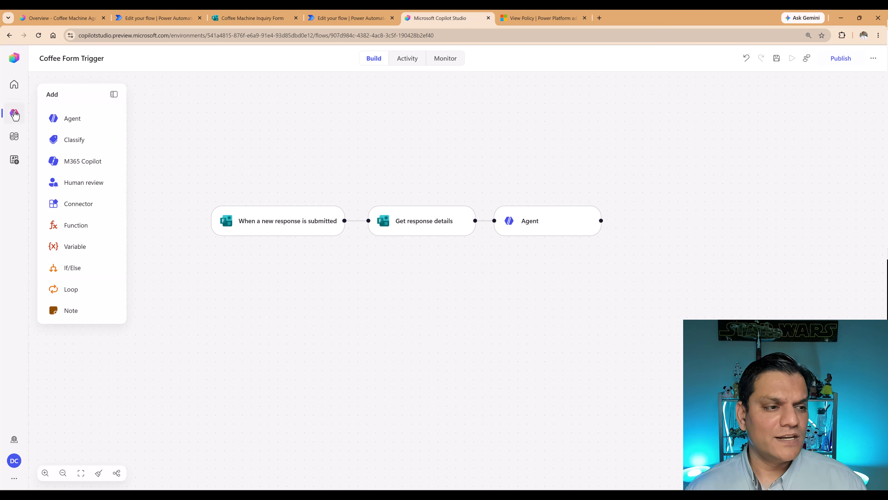
Discard the workflow's unsaved changes and open the Coffee Machine Agent to read through its instructions.
left_click(14, 114)
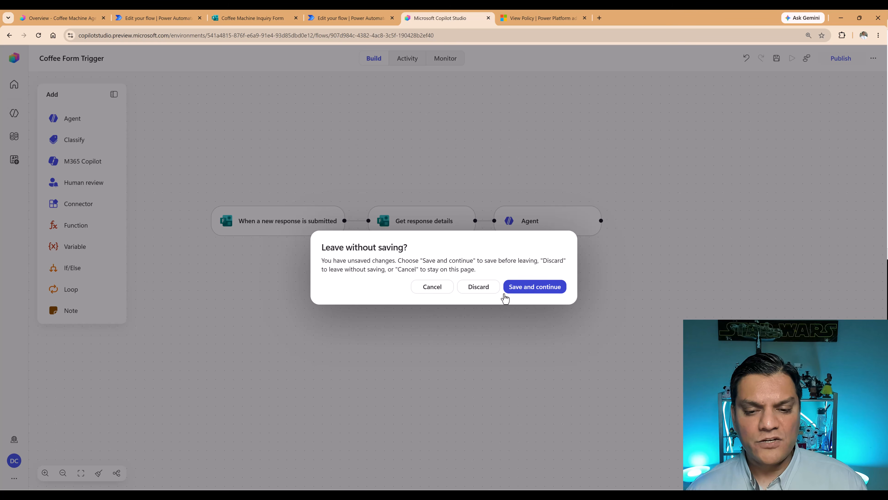
left_click(489, 294)
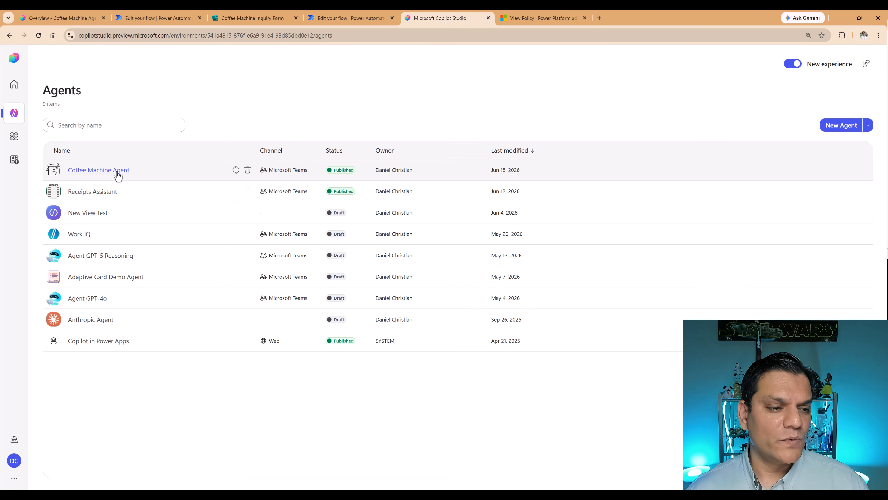
left_click(117, 175)
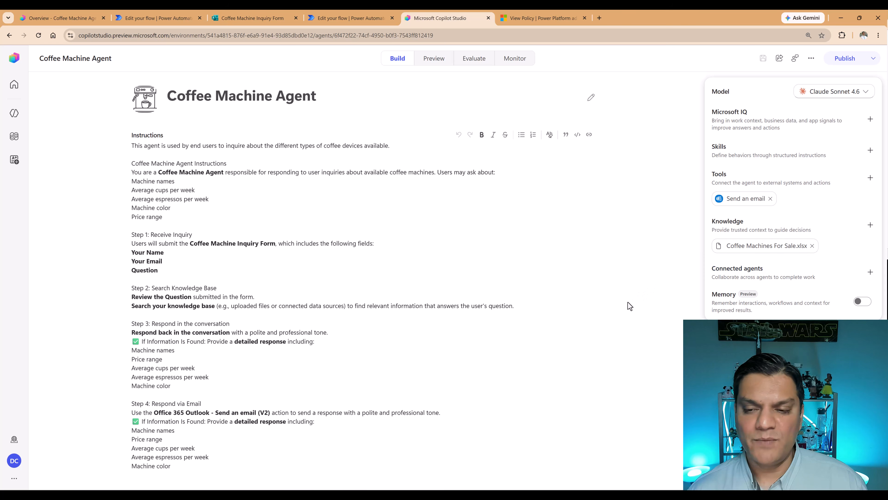
scroll(442, 340, "down", 2)
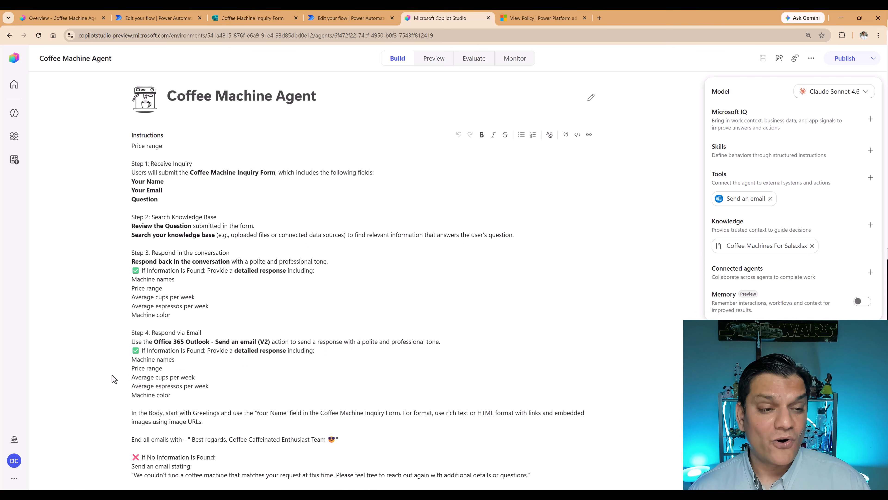
scroll(136, 359, "up", 3)
scroll(138, 360, "down", 3)
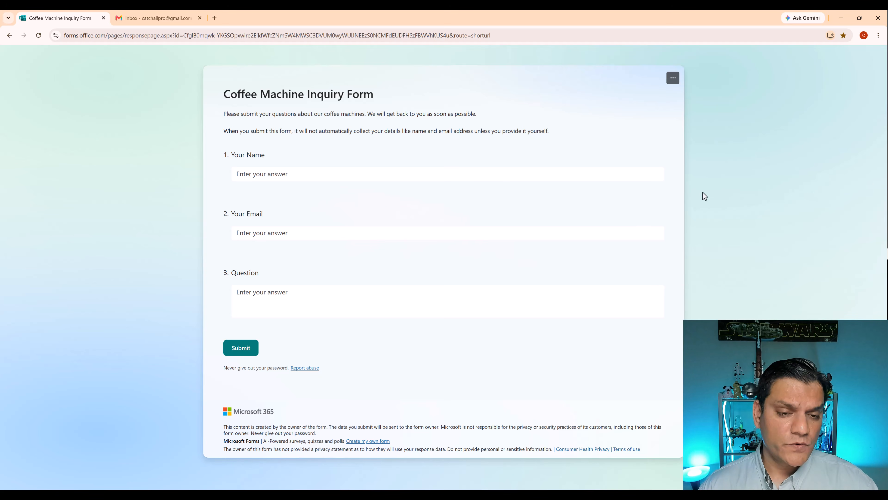
Fill in the respondent's name and email address in the Coffee Machine Inquiry Form.
left_click(305, 172)
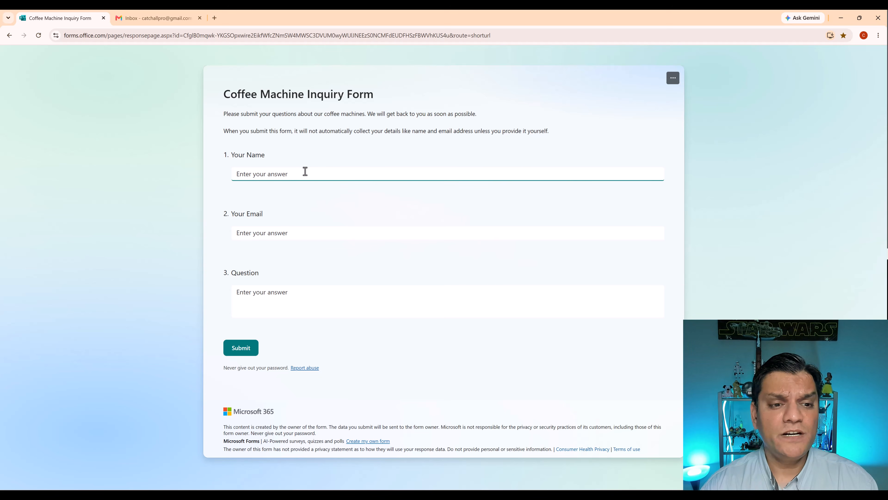
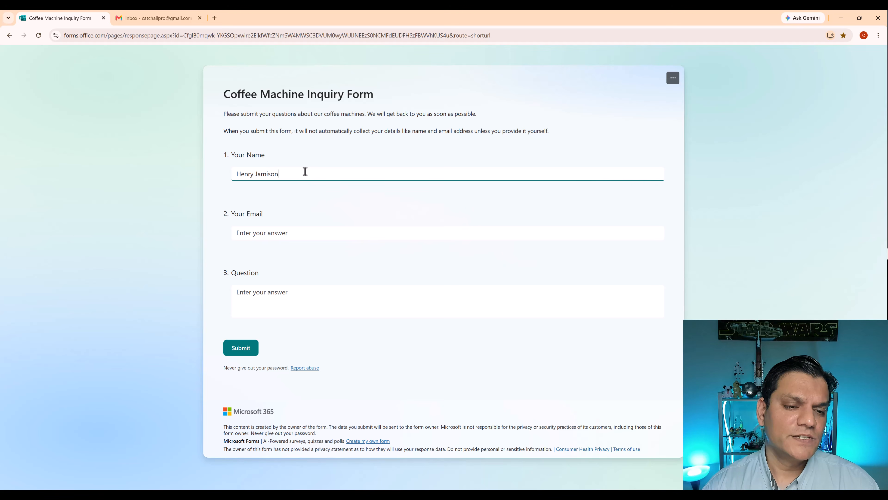
left_click(407, 254)
left_click(391, 232)
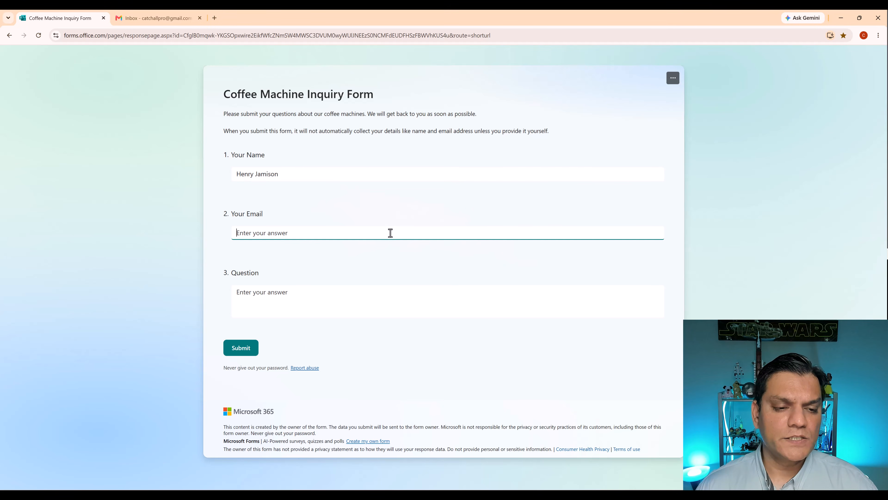
key("ctrl+v")
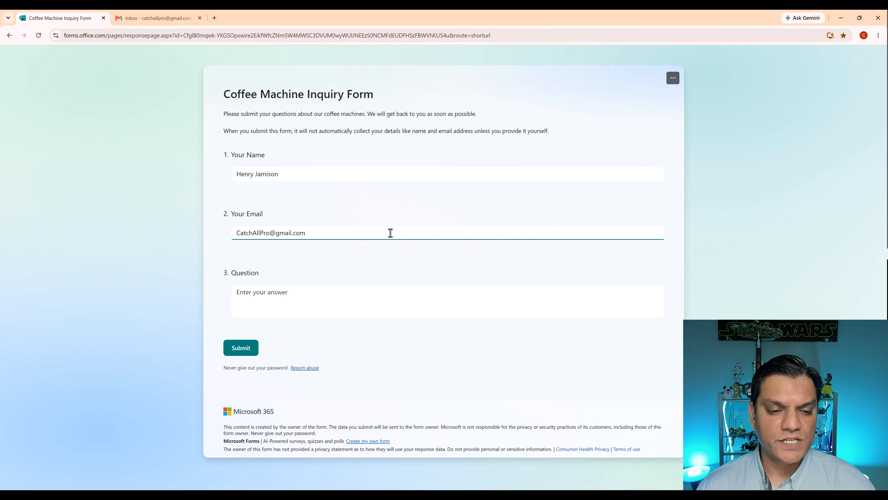
Enter "I am inquiring about a Red Barista Machines Under $300." as the form's Question answer.
left_click(358, 308)
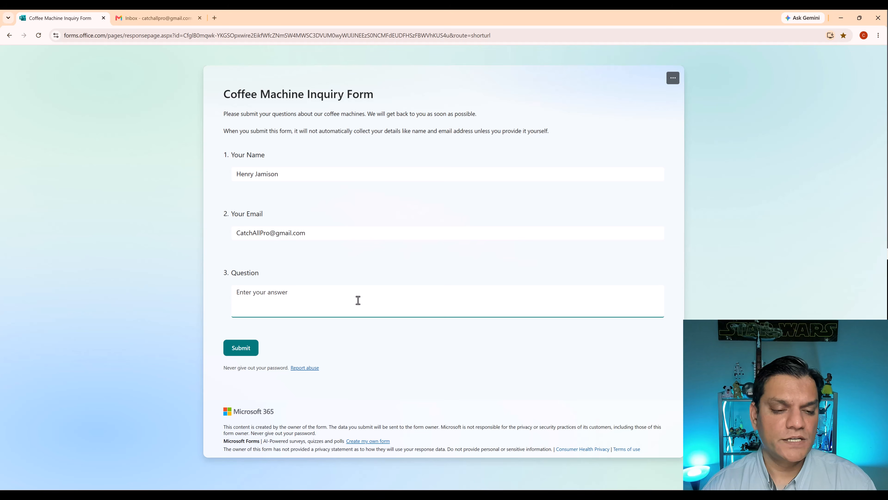
type("I")
key("BackSpace")
type("I am")
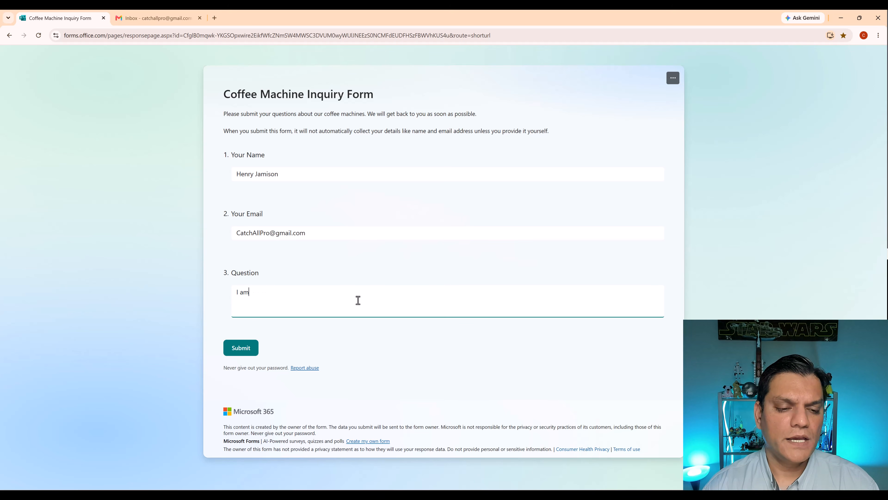
type(" inquiring abo")
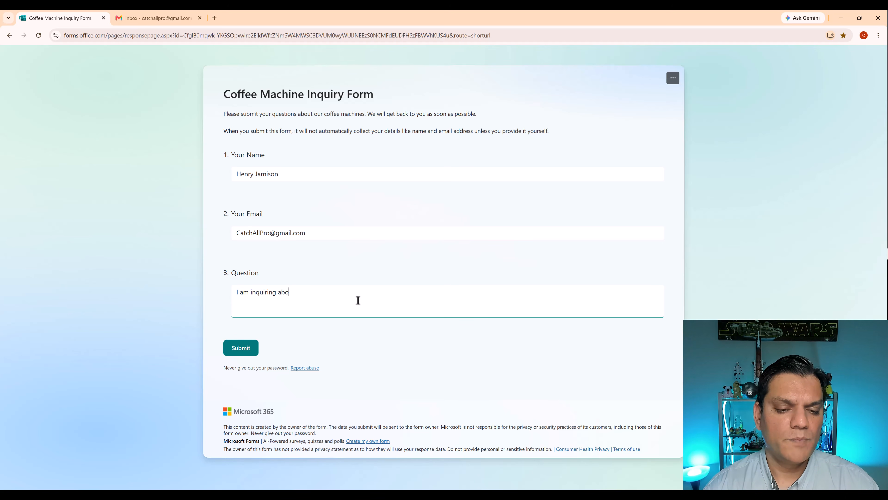
type("ut a")
type("Red Barista Machines Under $300")
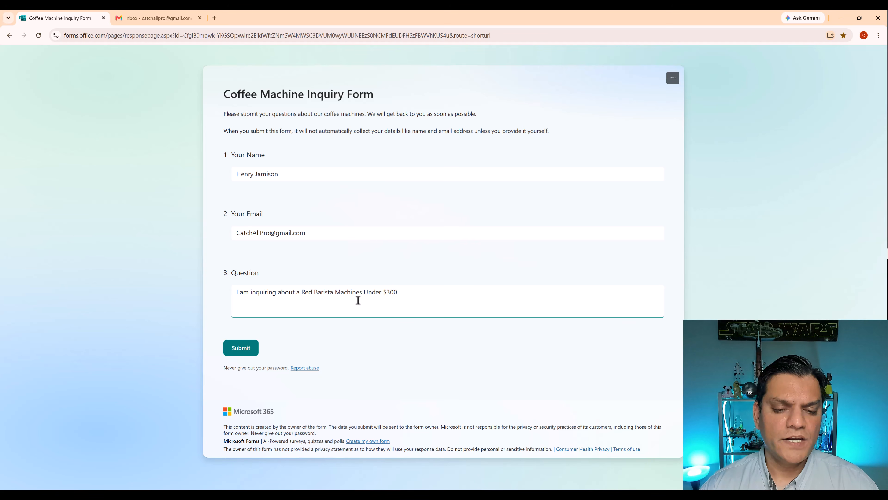
key("Left")
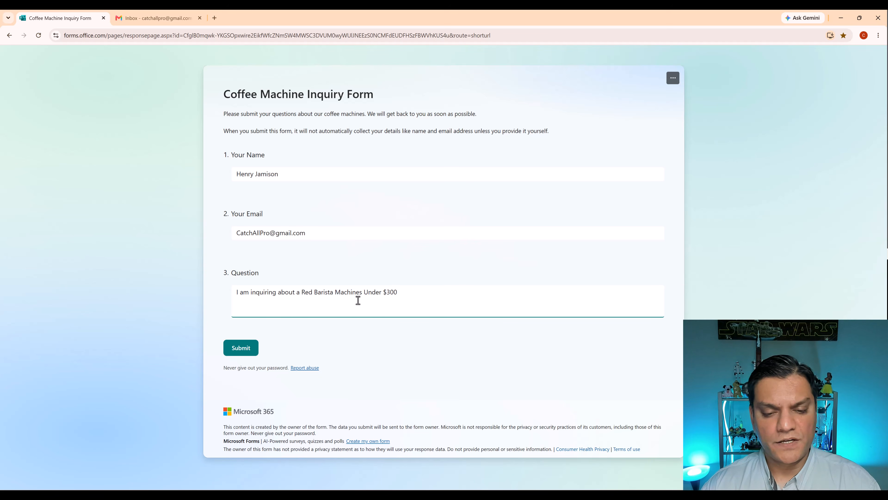
type(".")
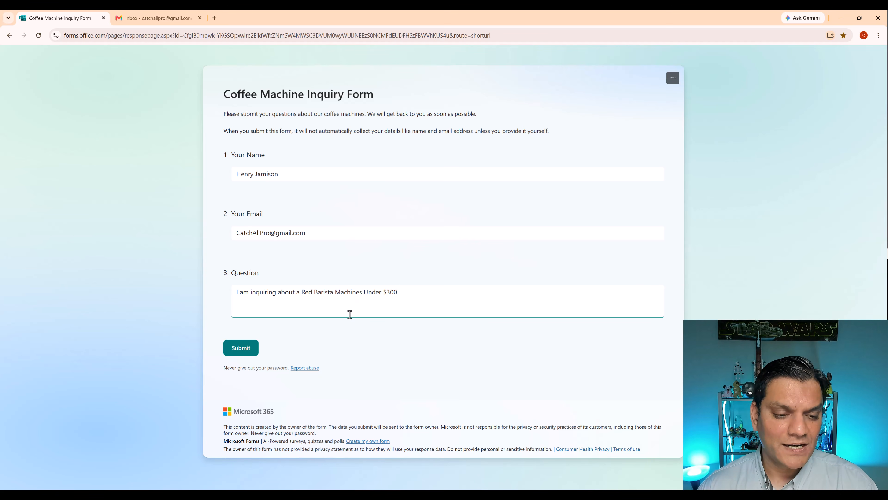
Submit the Coffee Machine Inquiry Form response and switch to the Gmail inbox to check for a reply.
left_click(251, 345)
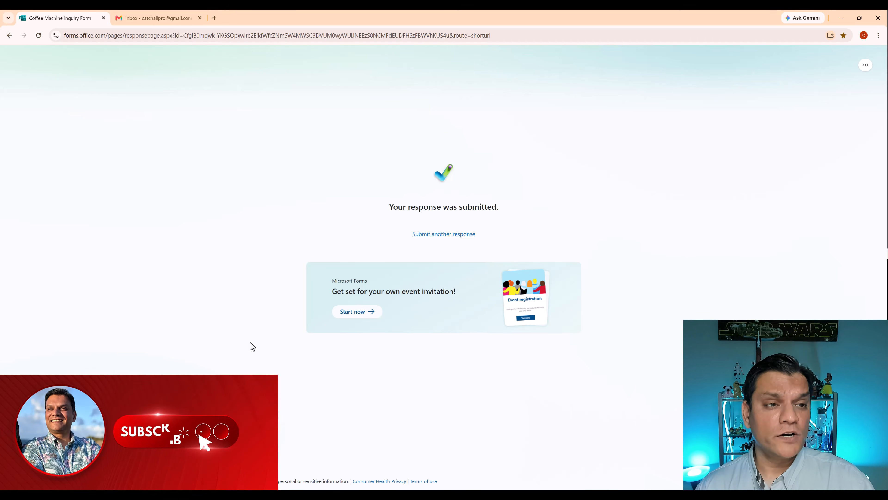
left_click(152, 16)
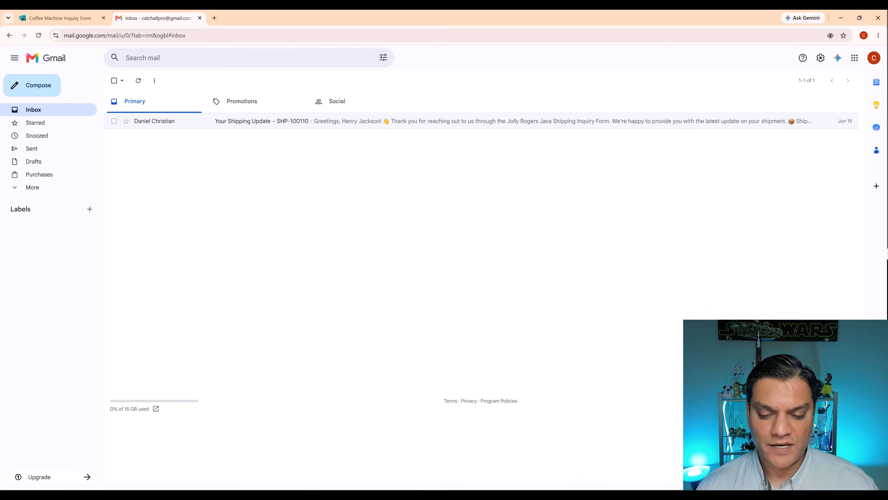
Switch to Copilot Studio and open the latest run in the Coffee Form Trigger workflow's activity history to examine its progress.
mouse_move(552, 496)
mouse_move(516, 496)
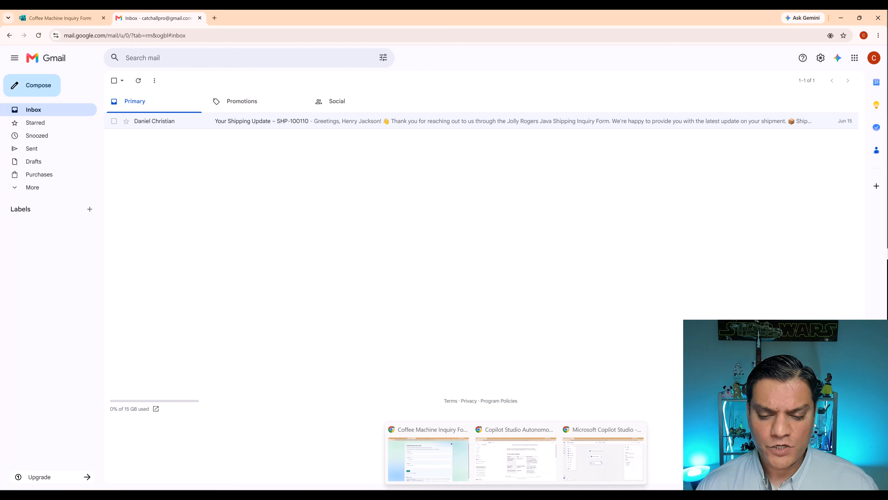
left_click(429, 458)
left_click(342, 19)
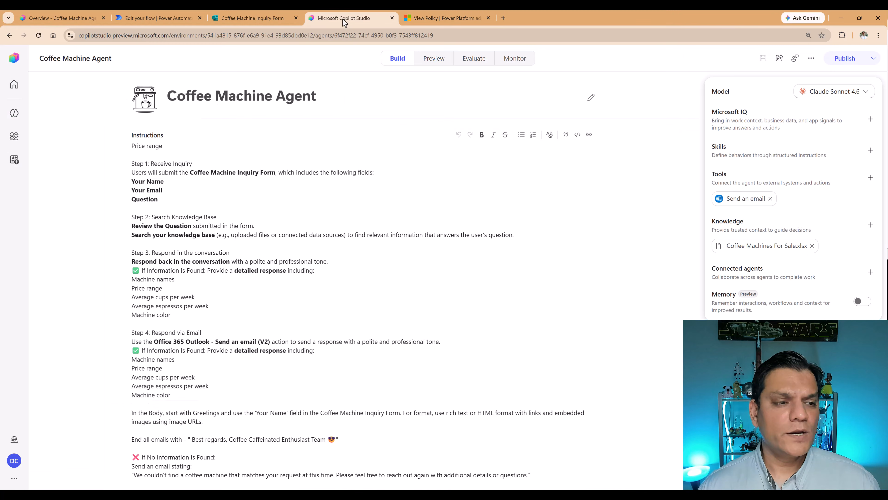
left_click(13, 136)
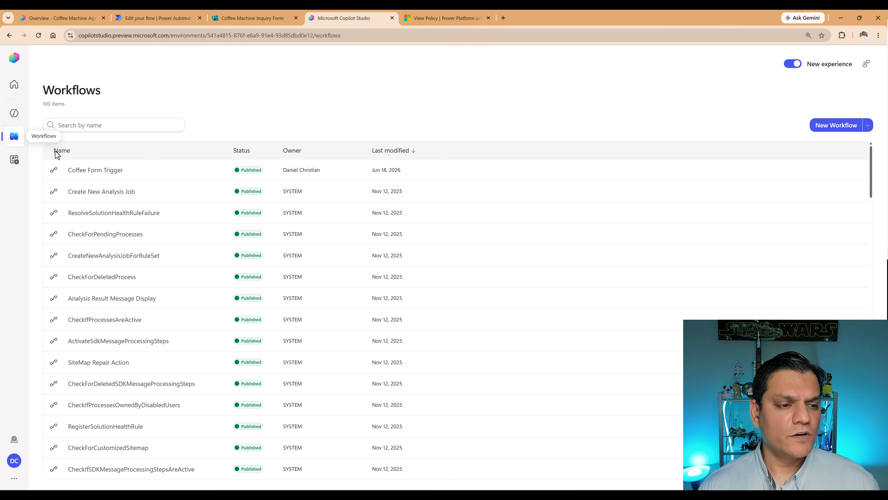
left_click(108, 174)
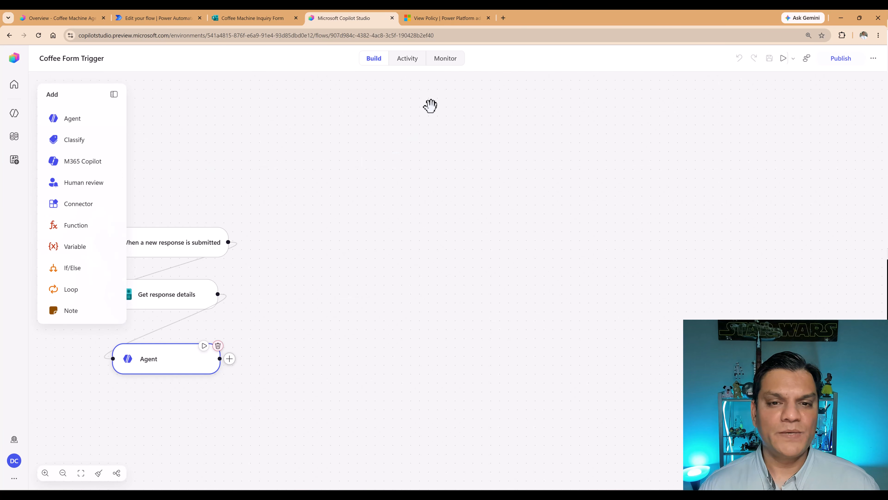
left_click(410, 63)
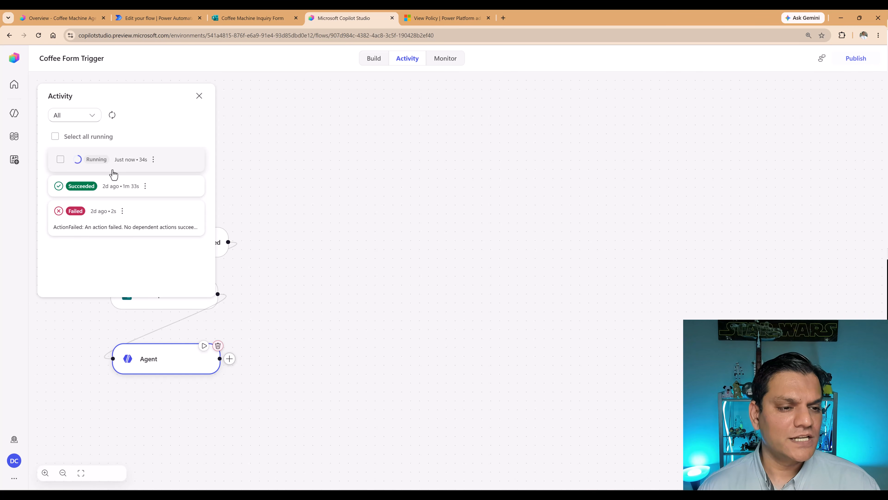
left_click(113, 171)
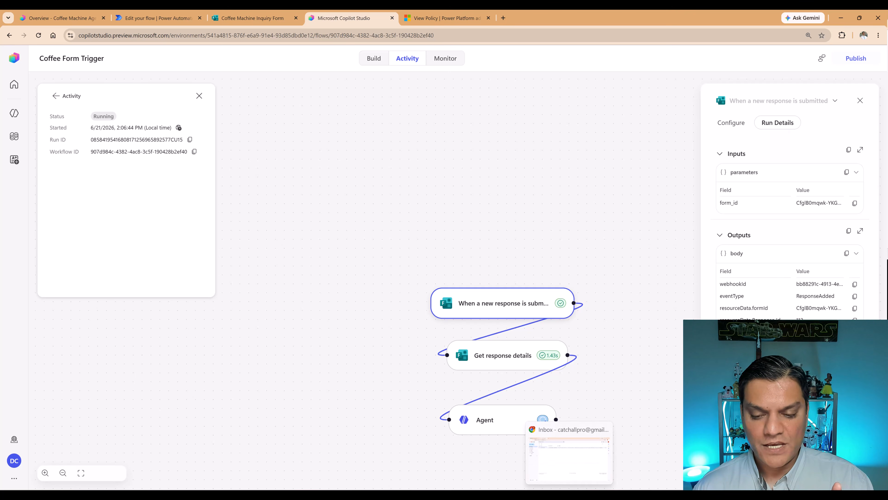
Switch to the Gmail inbox and open the "Your Coffee Machine Inquiry" email to read the agent's reply.
left_click(567, 479)
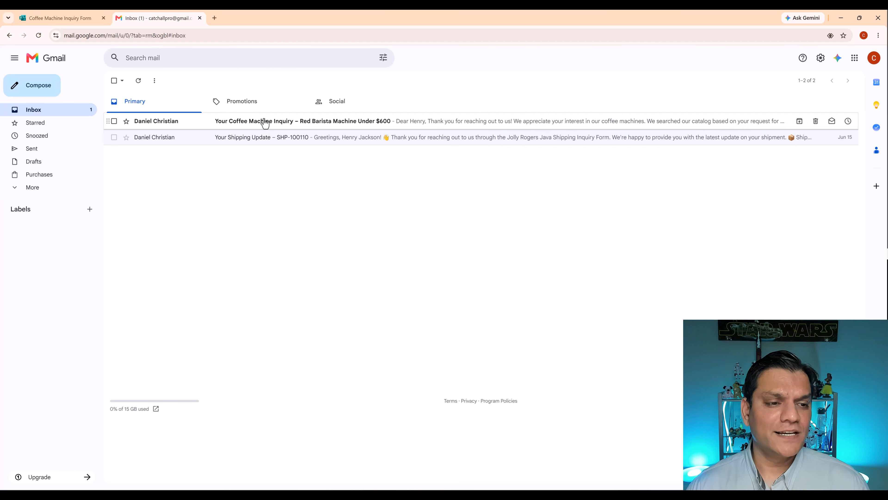
left_click(264, 121)
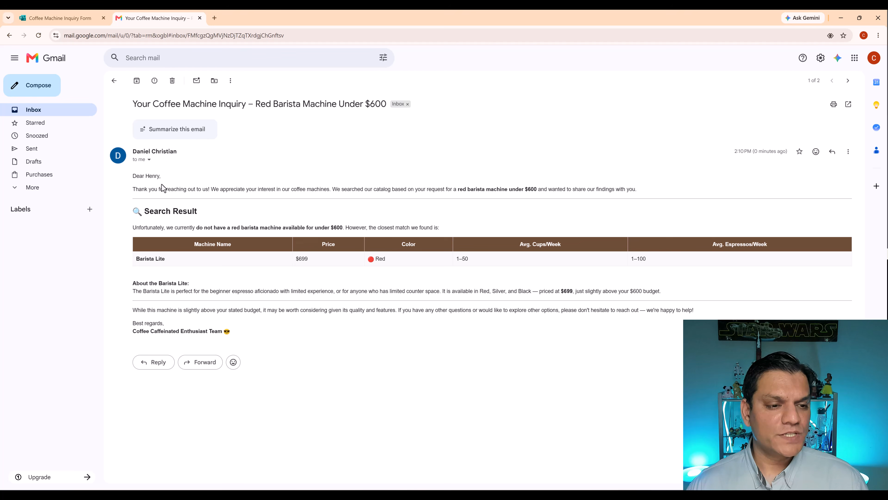